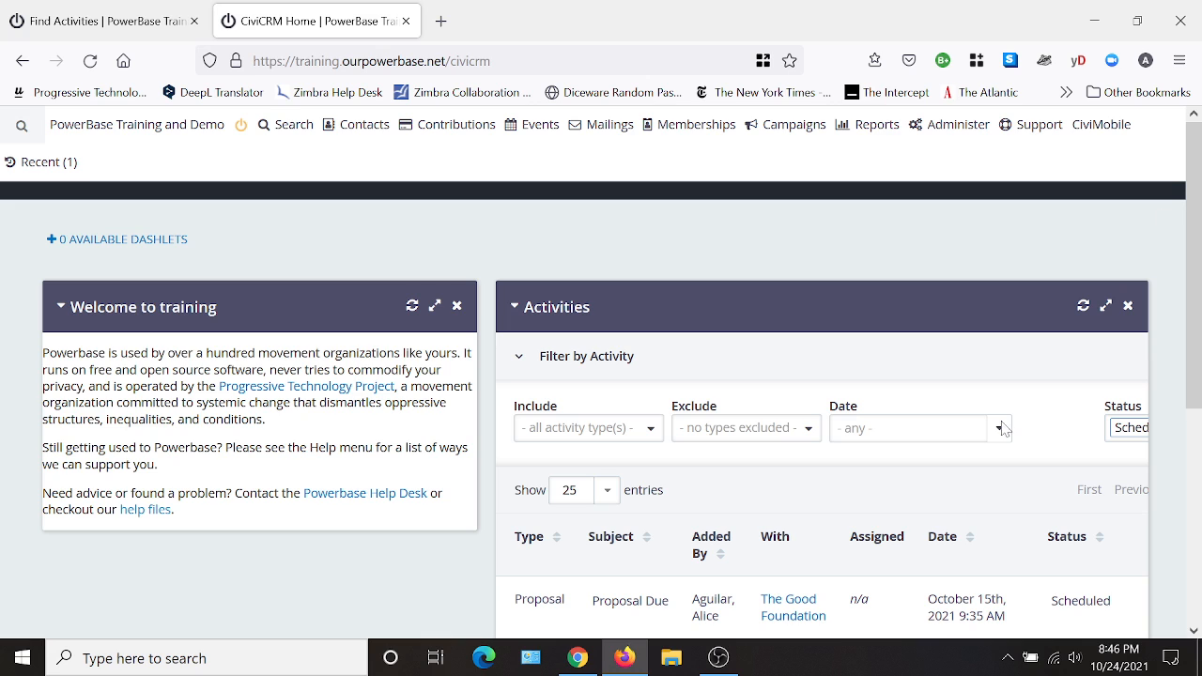
- Open the campaign dashboard to view the list of existing campaigns
mouse_move(803, 131)
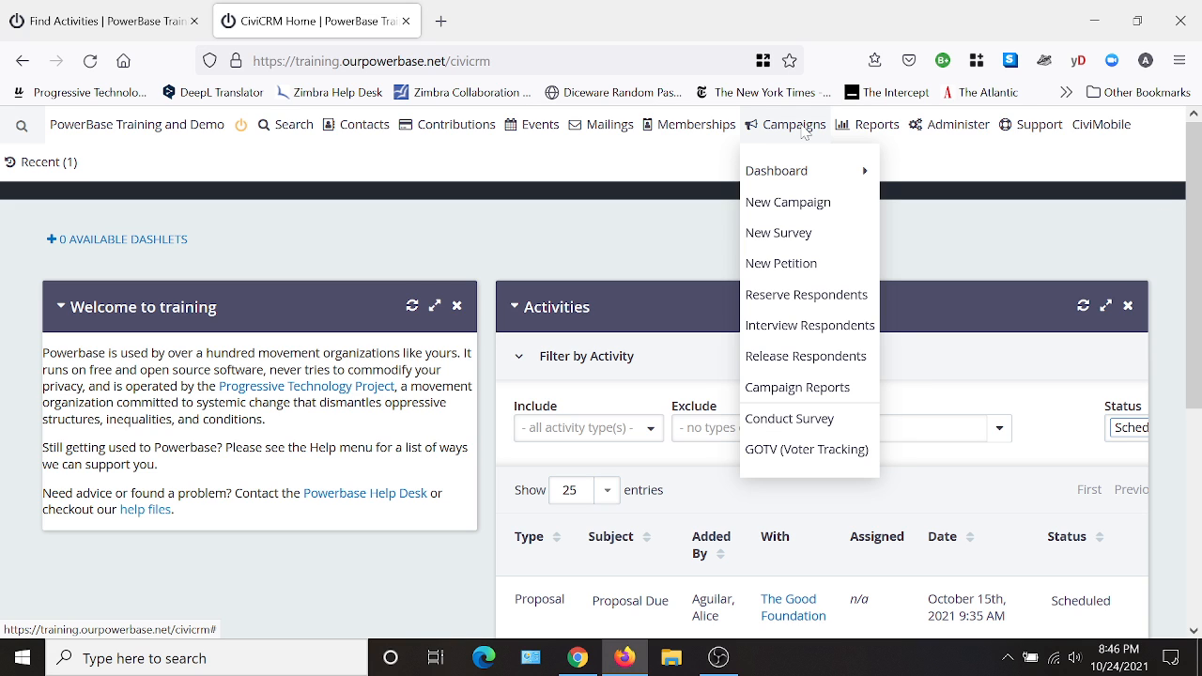
mouse_move(799, 174)
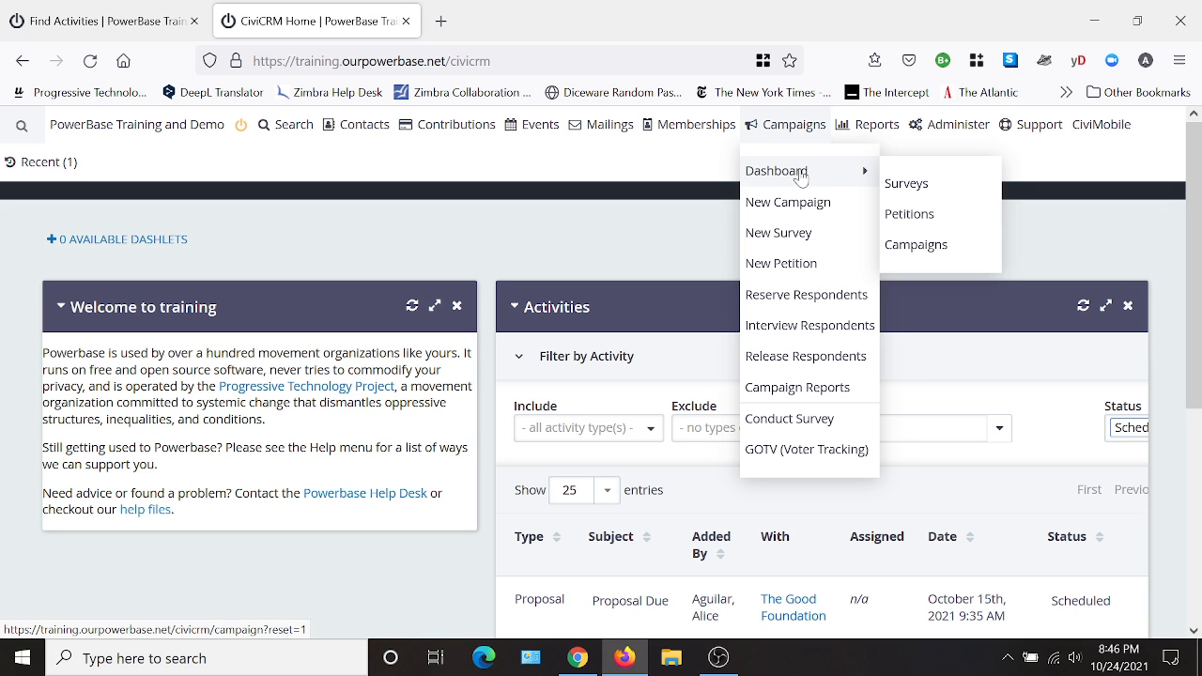
click(928, 250)
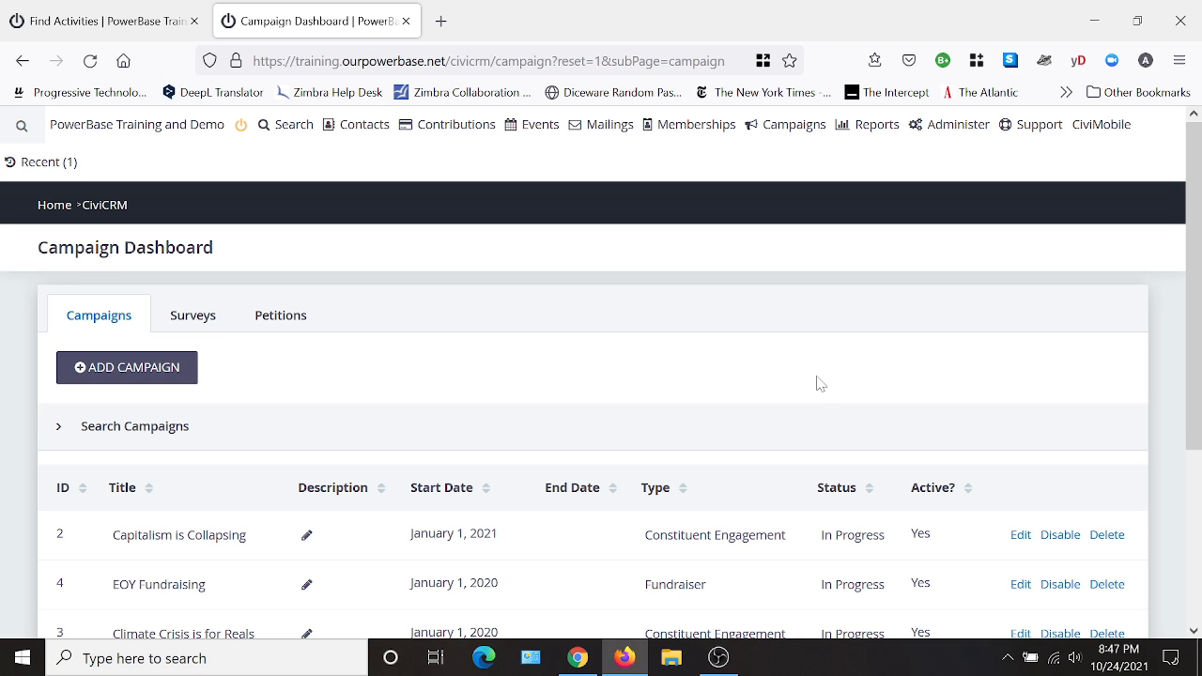
- Open the field list of the Petition Email Contact Info - BASIC profile and review which fields it collects and requires
mouse_move(959, 131)
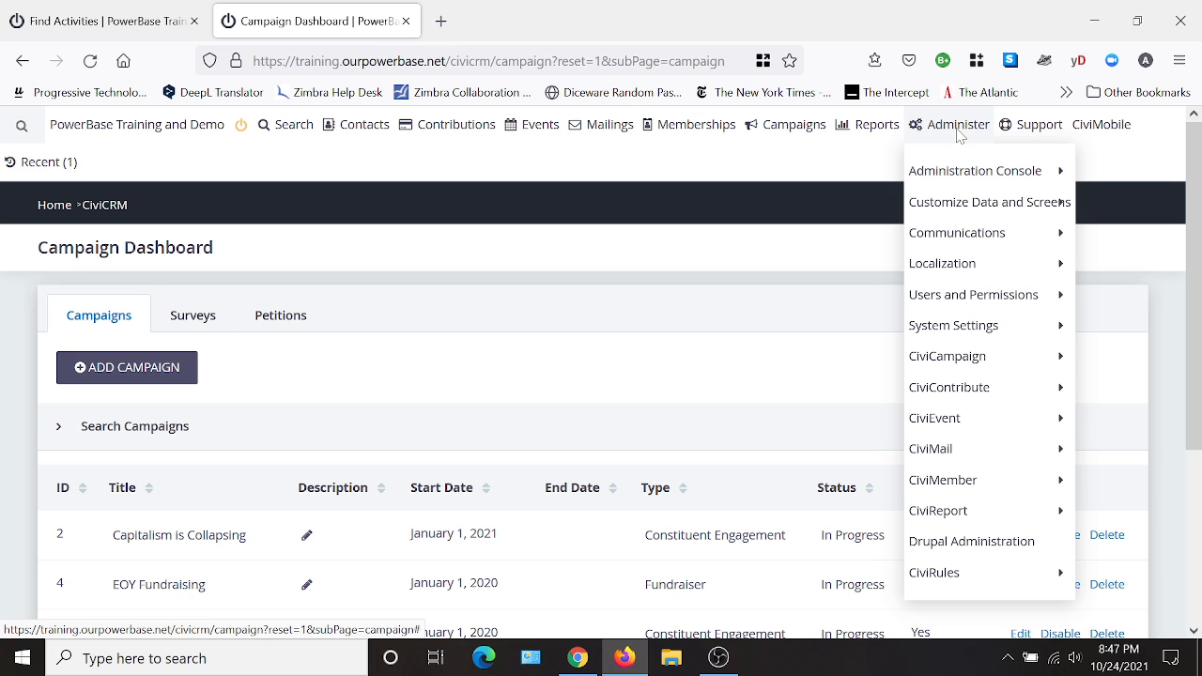
mouse_move(968, 202)
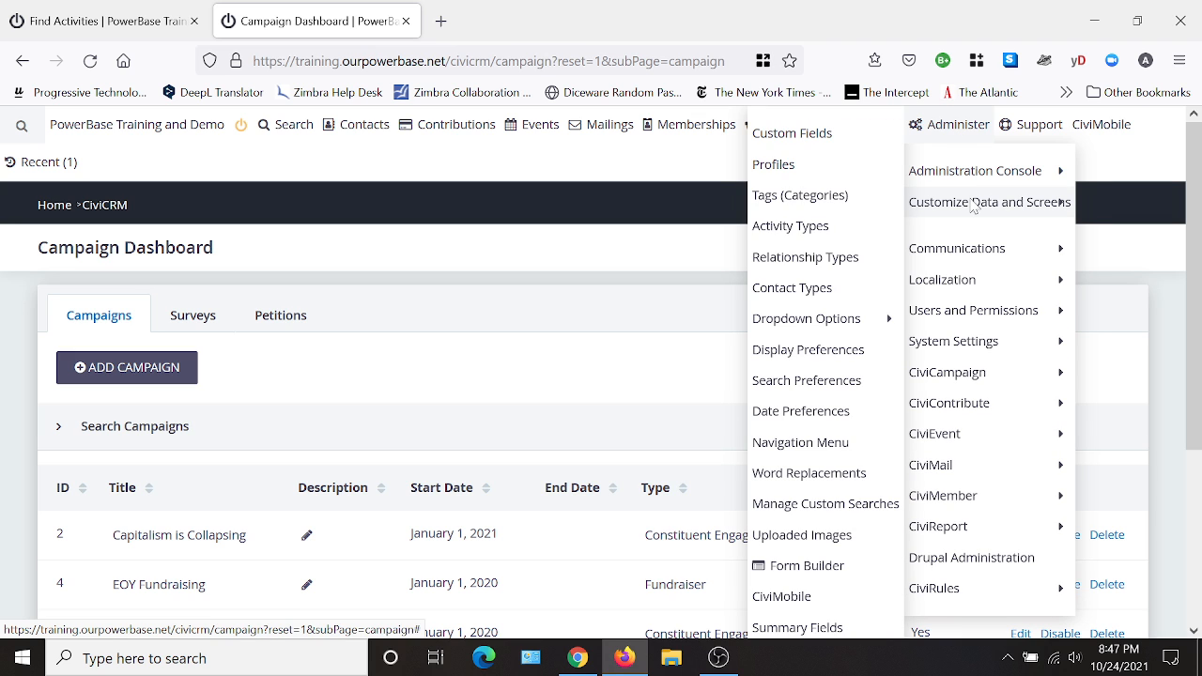
click(797, 177)
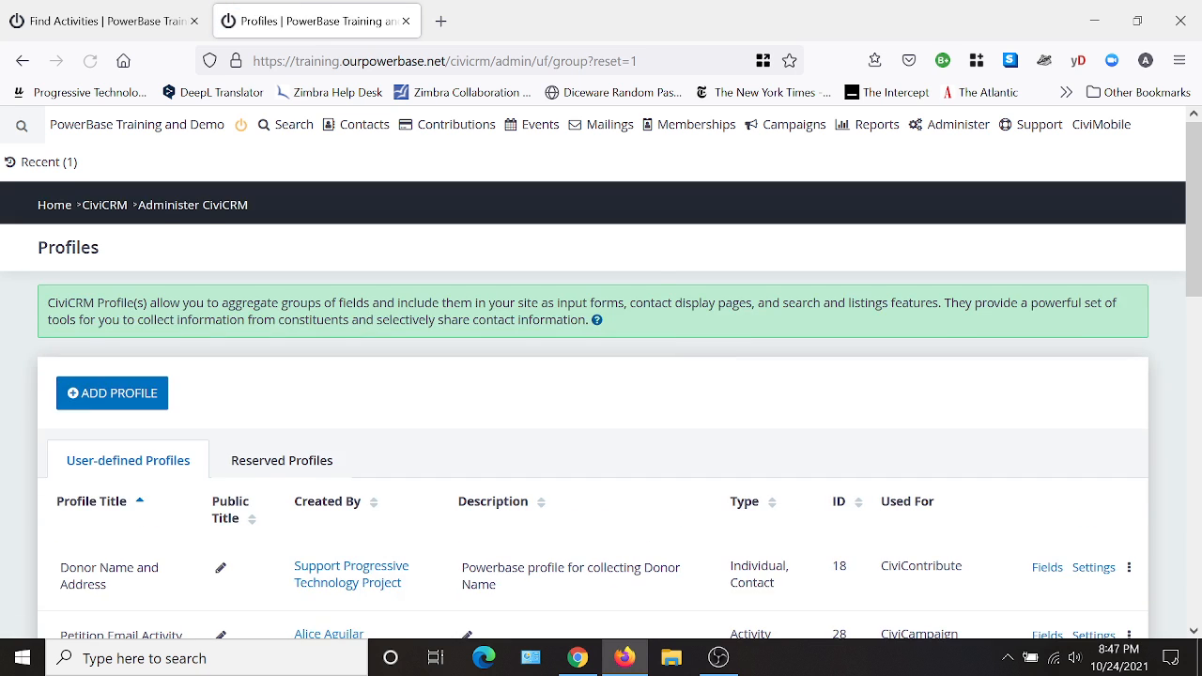
scroll(296, 425, down, 3)
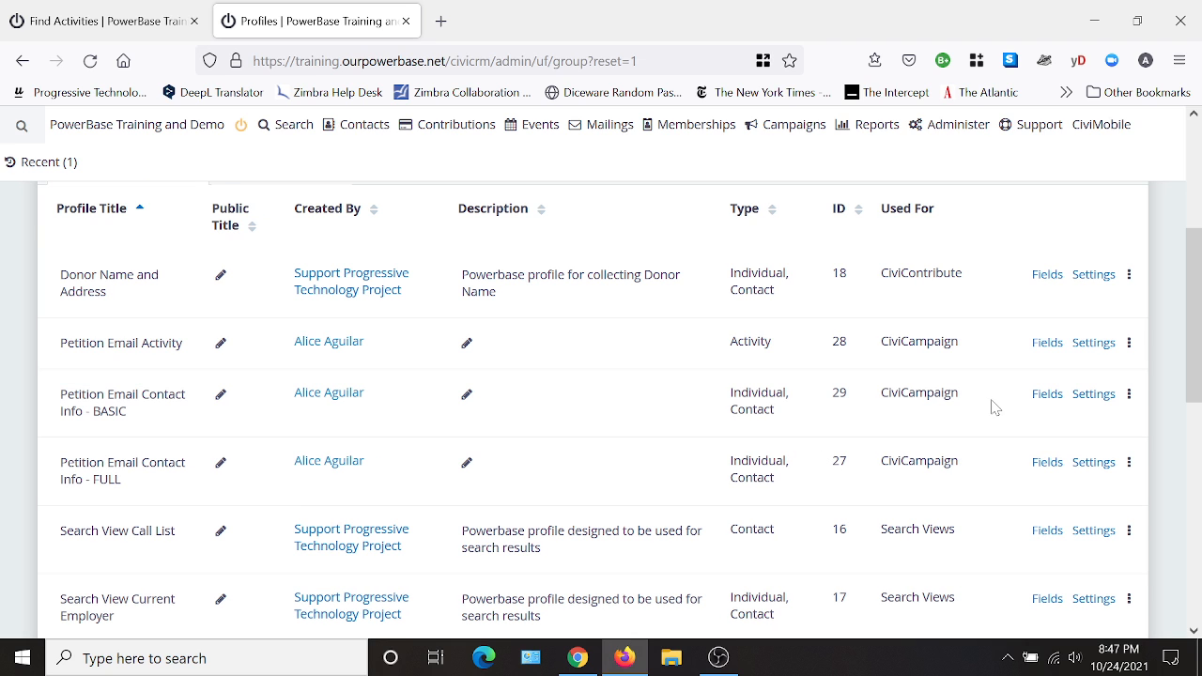
click(1045, 395)
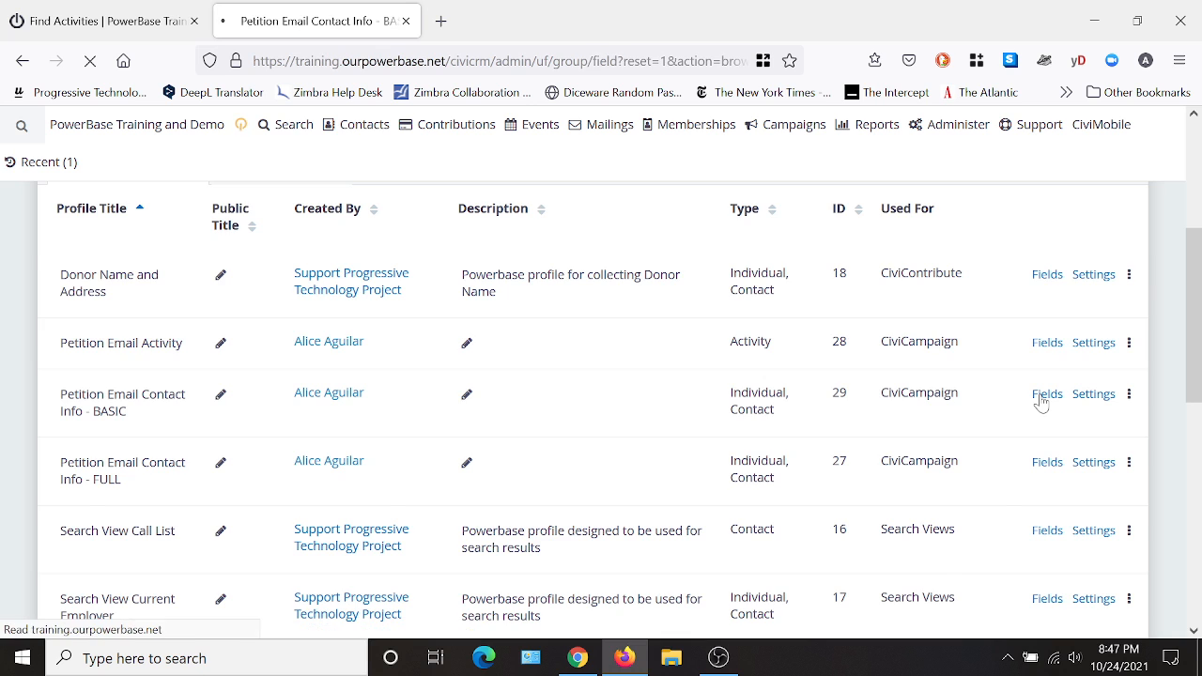
scroll(723, 310, down, 1)
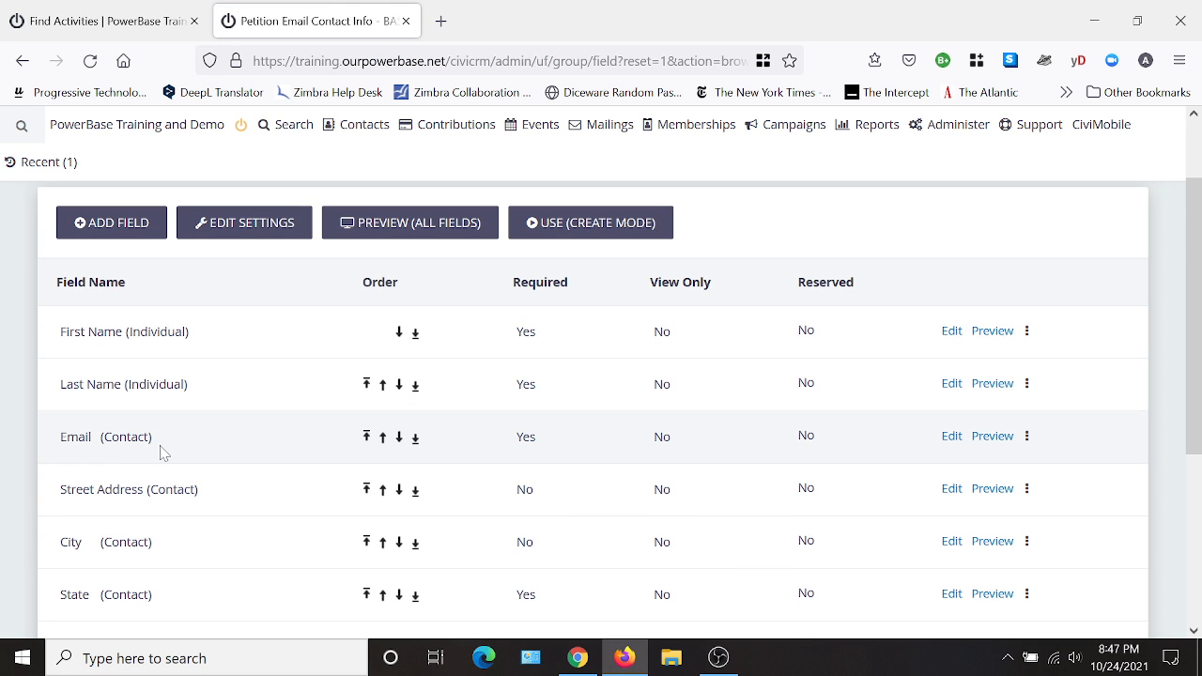
scroll(588, 496, down, 1)
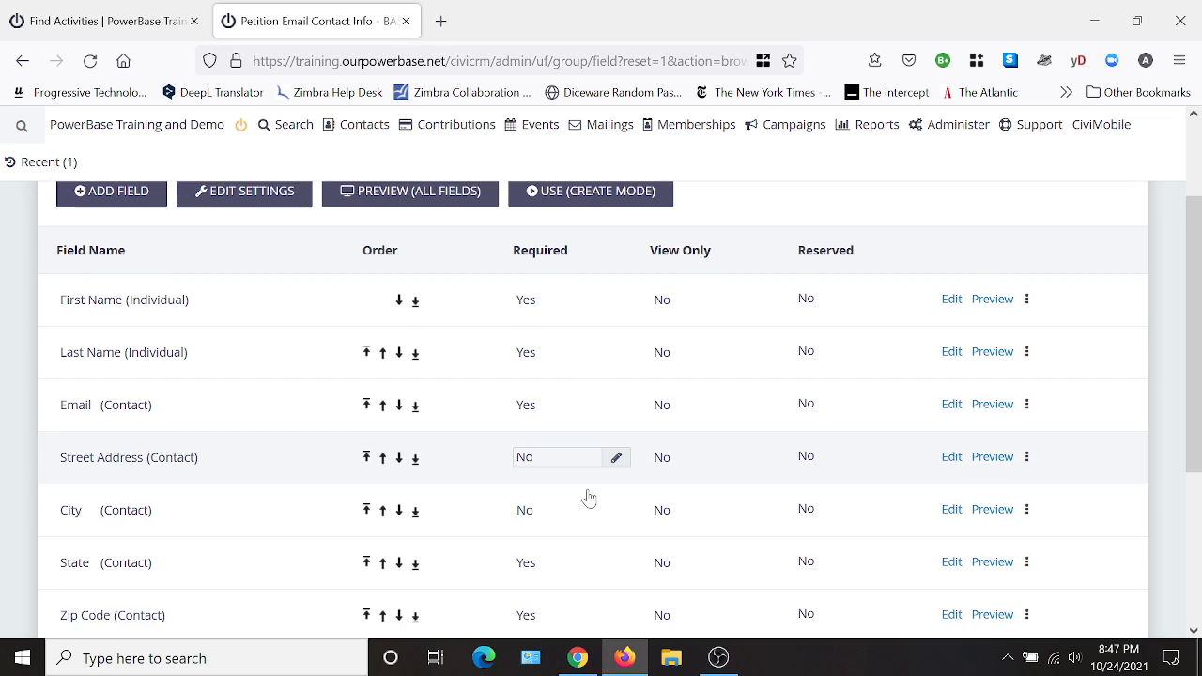
scroll(229, 432, down, 1)
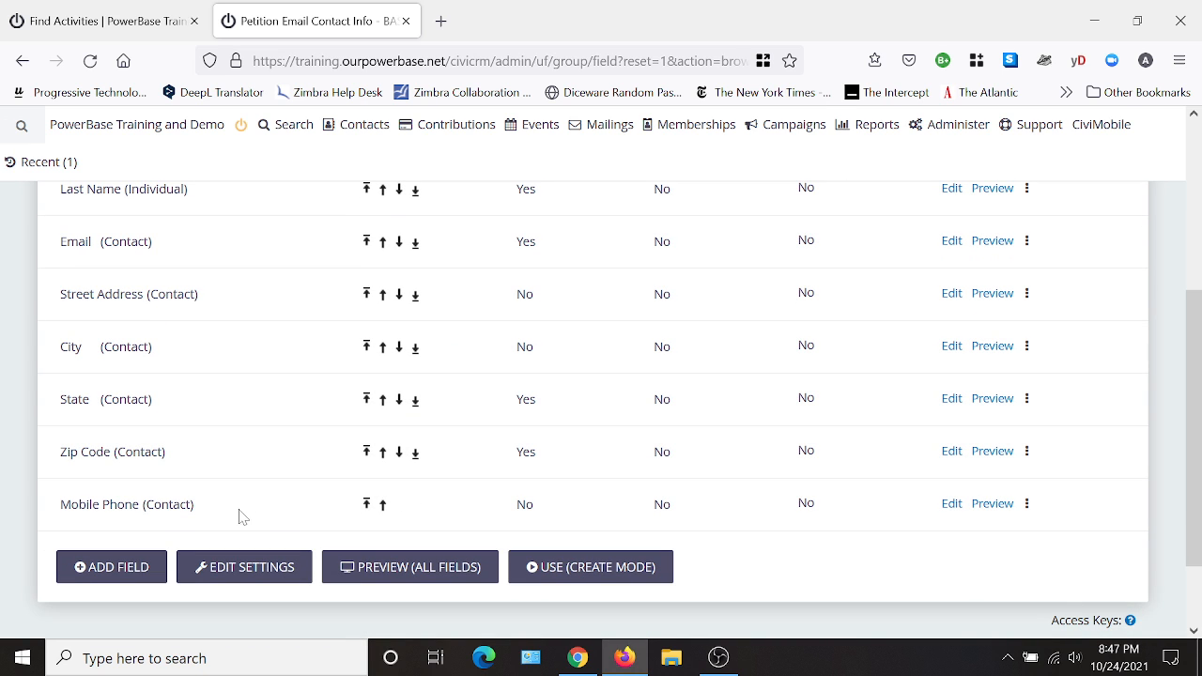
scroll(687, 406, up, 1)
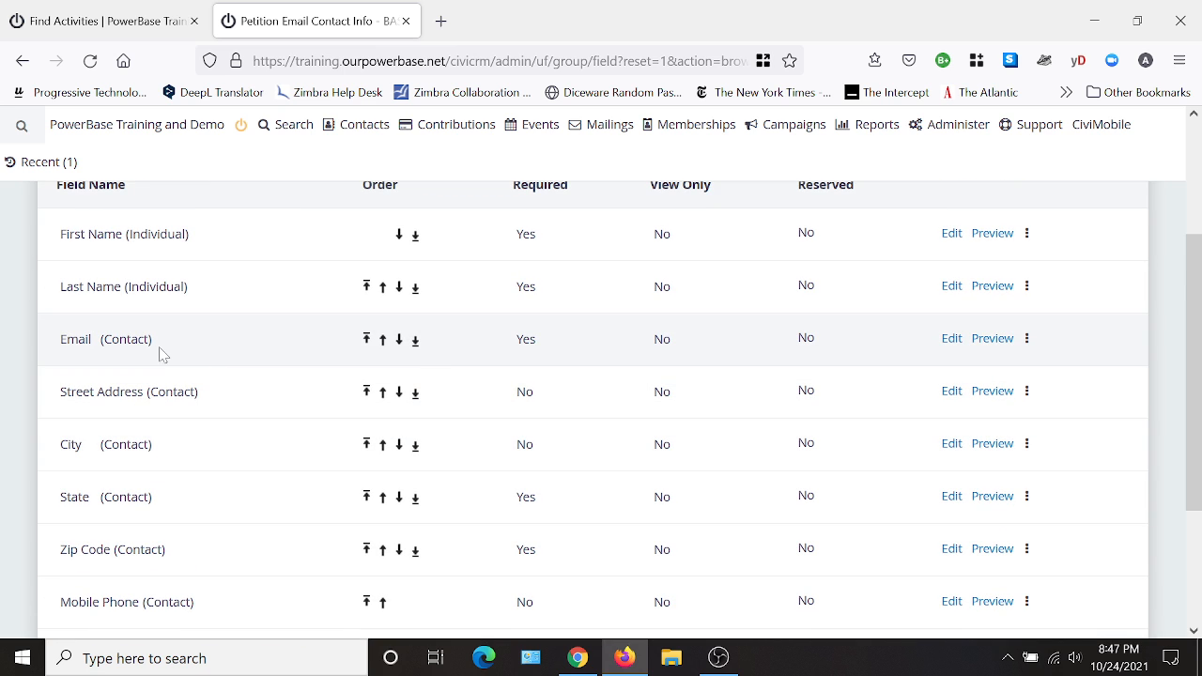
- Inspect the settings of the profile's Email field and City field, closing each without changes
click(950, 340)
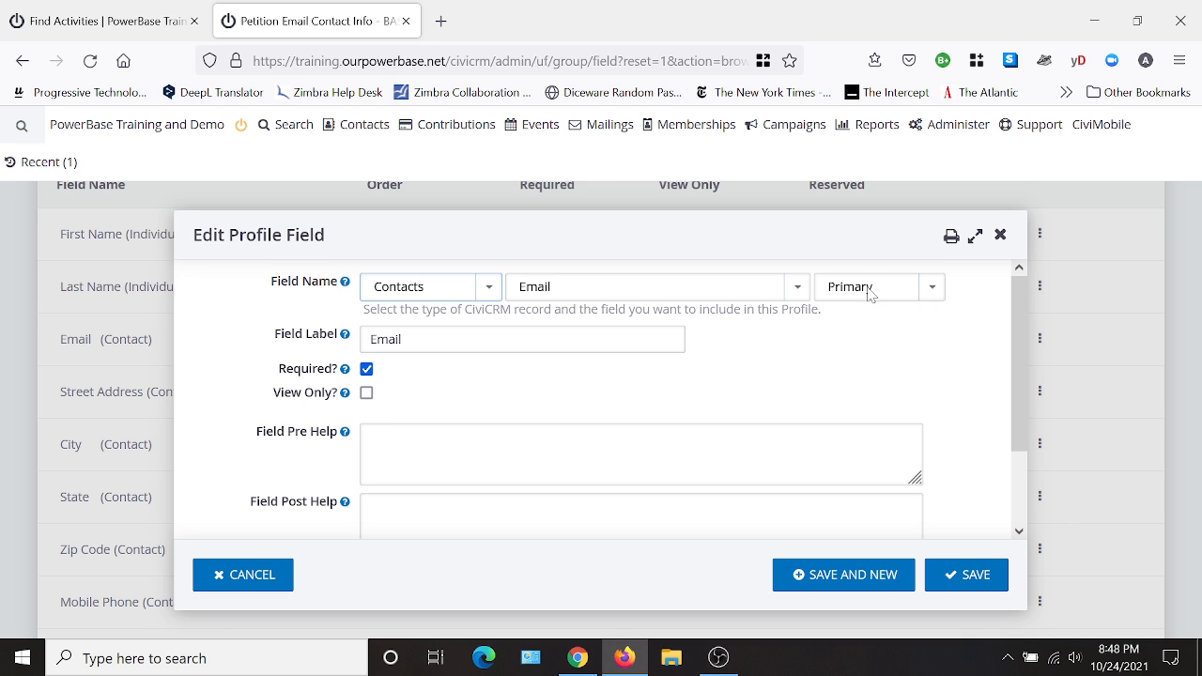
click(1000, 236)
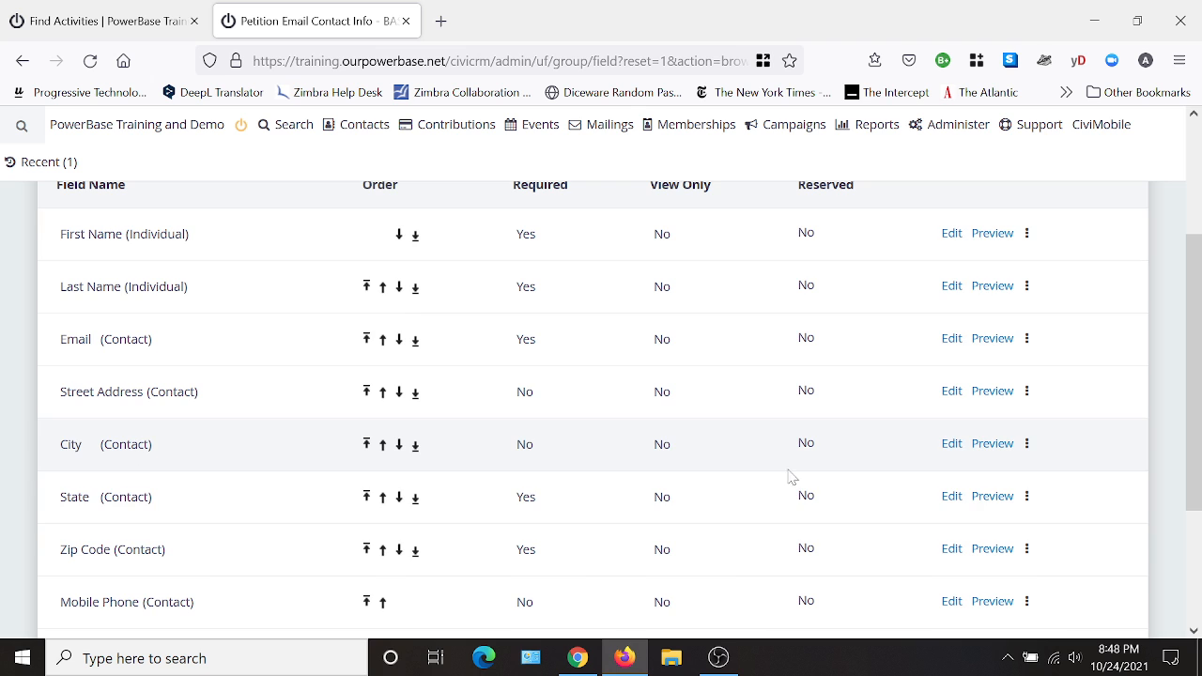
click(951, 446)
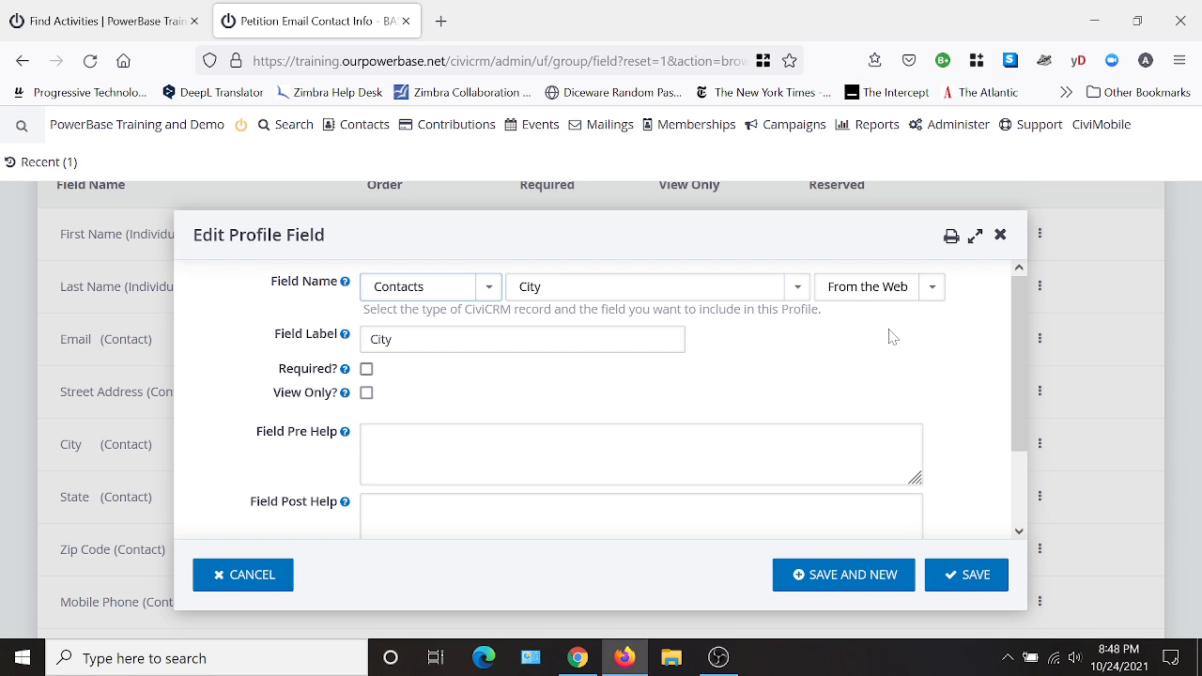
click(1001, 235)
scroll(1160, 398, up, 4)
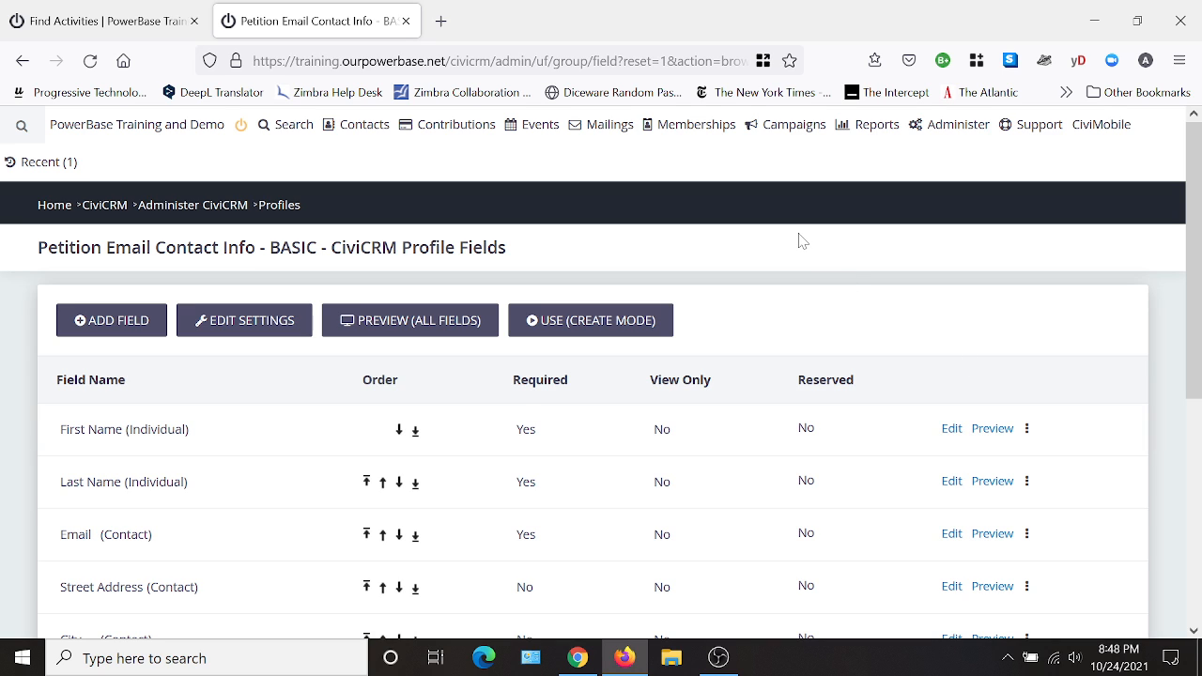
- Start a new petition titled "Capitalism is Collapsing!"
mouse_move(785, 136)
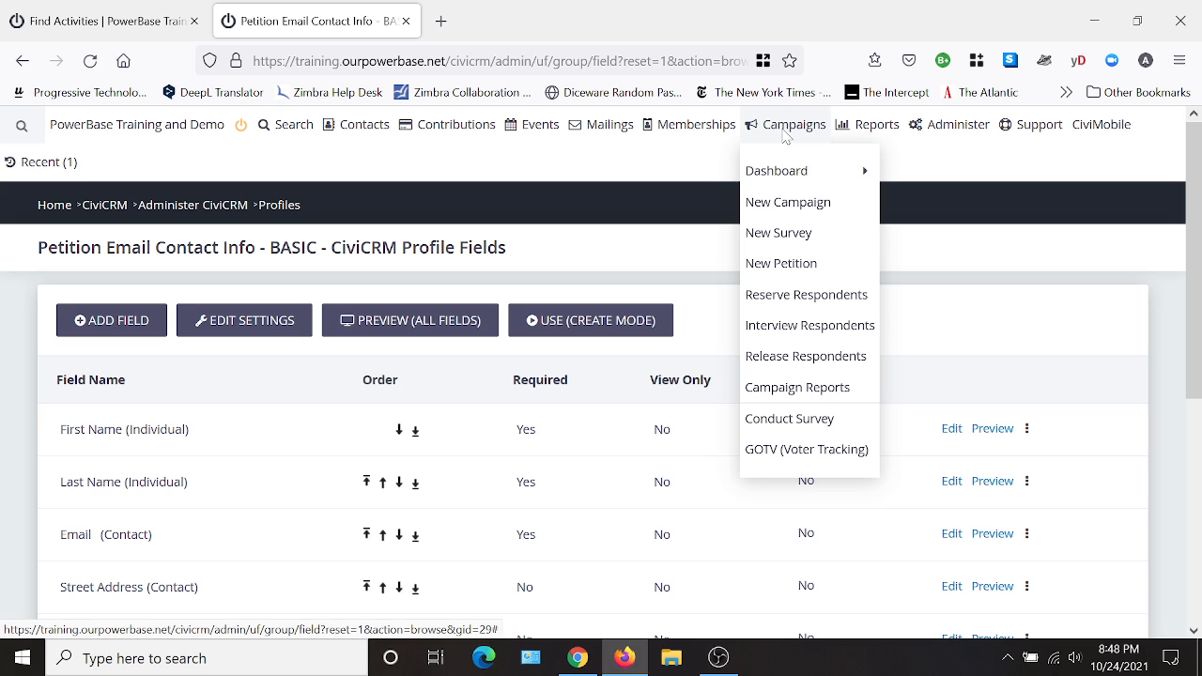
click(785, 266)
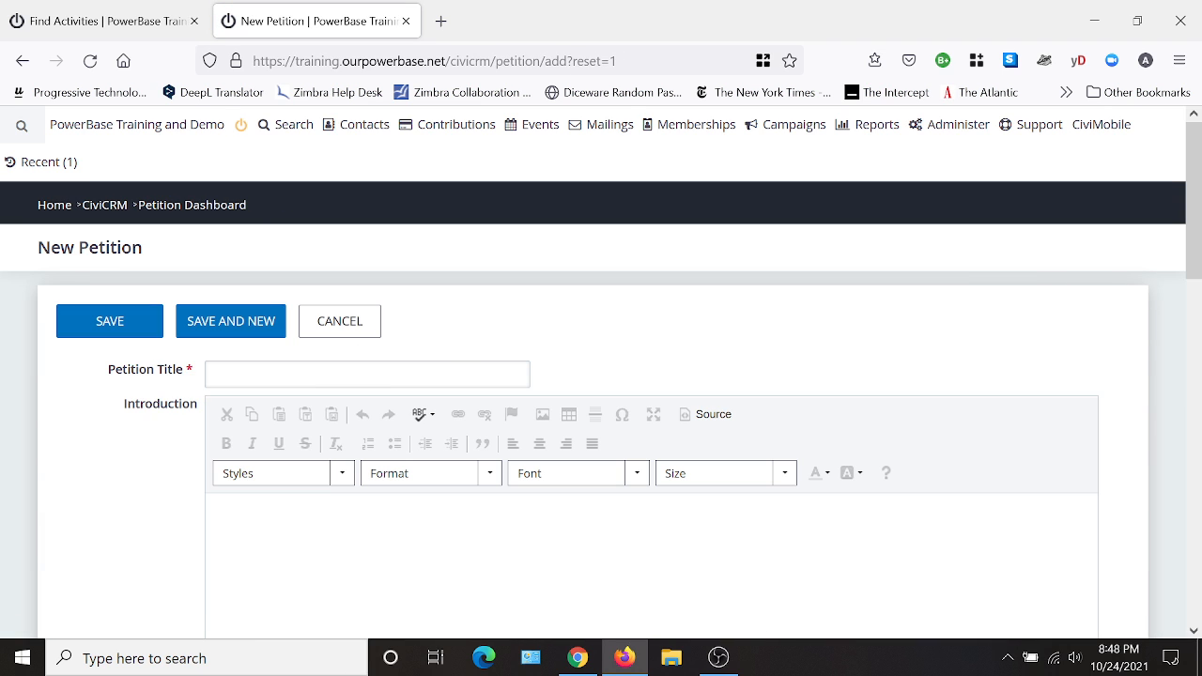
text(C)
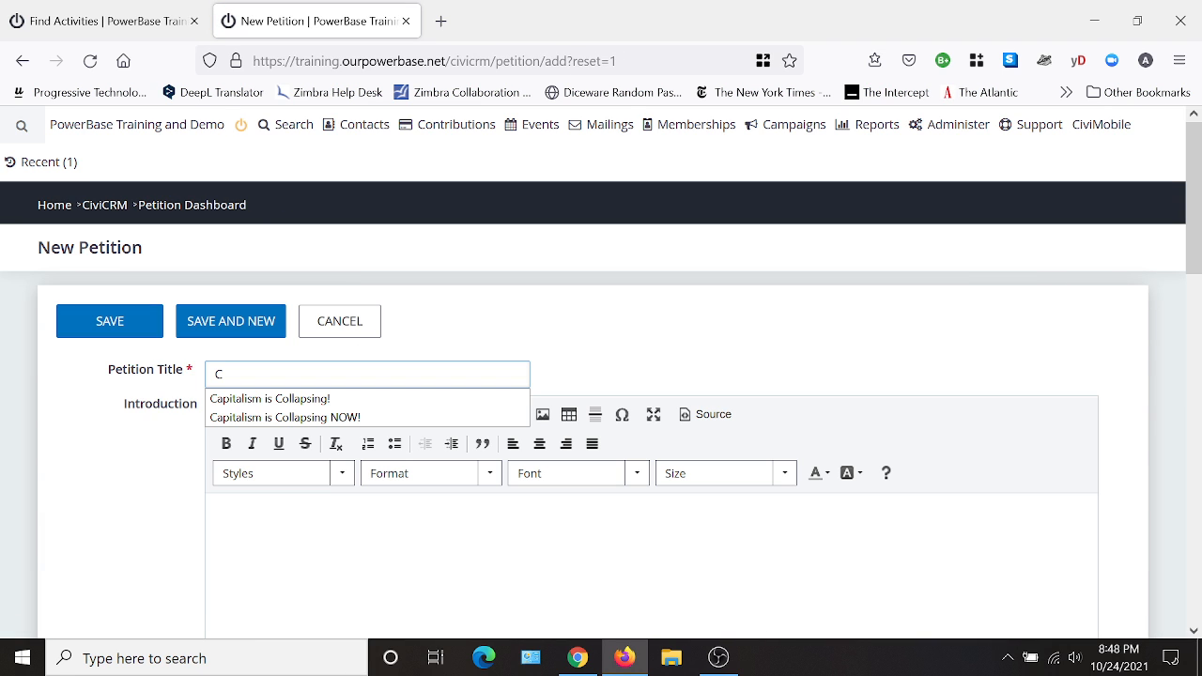
click(334, 399)
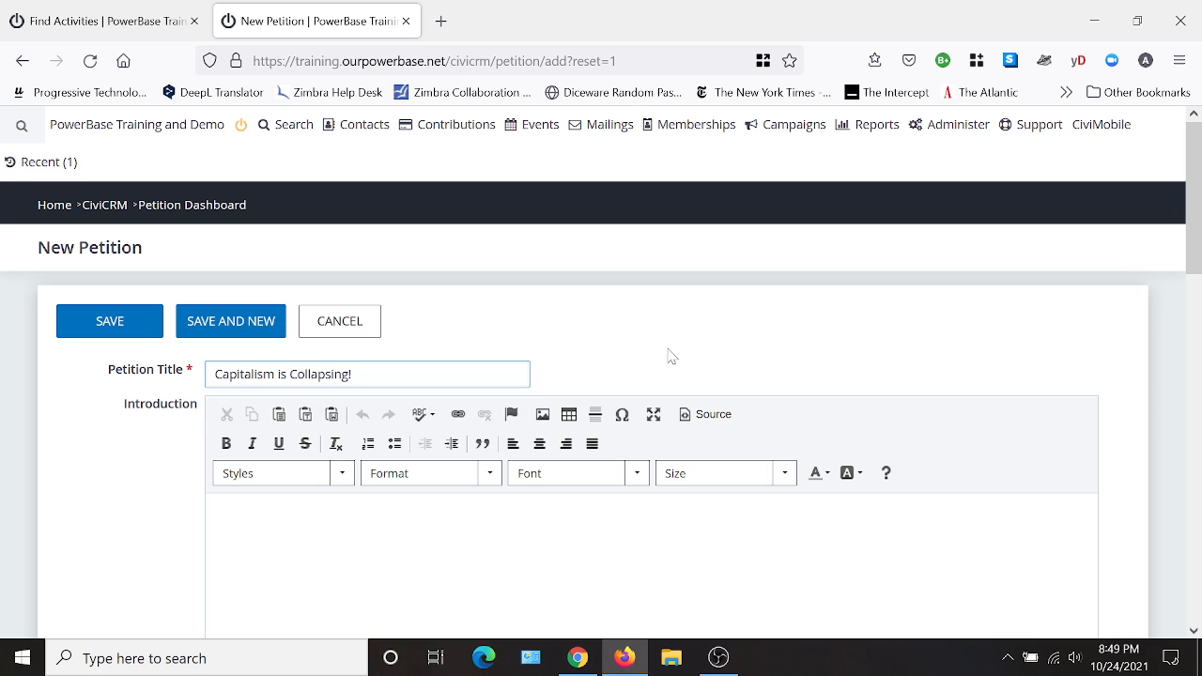
- Write the petition introduction as two paragraphs: "Yup... it's falling apart!" and "Please sign to let us know you support his campaign..."
scroll(679, 352, down, 2)
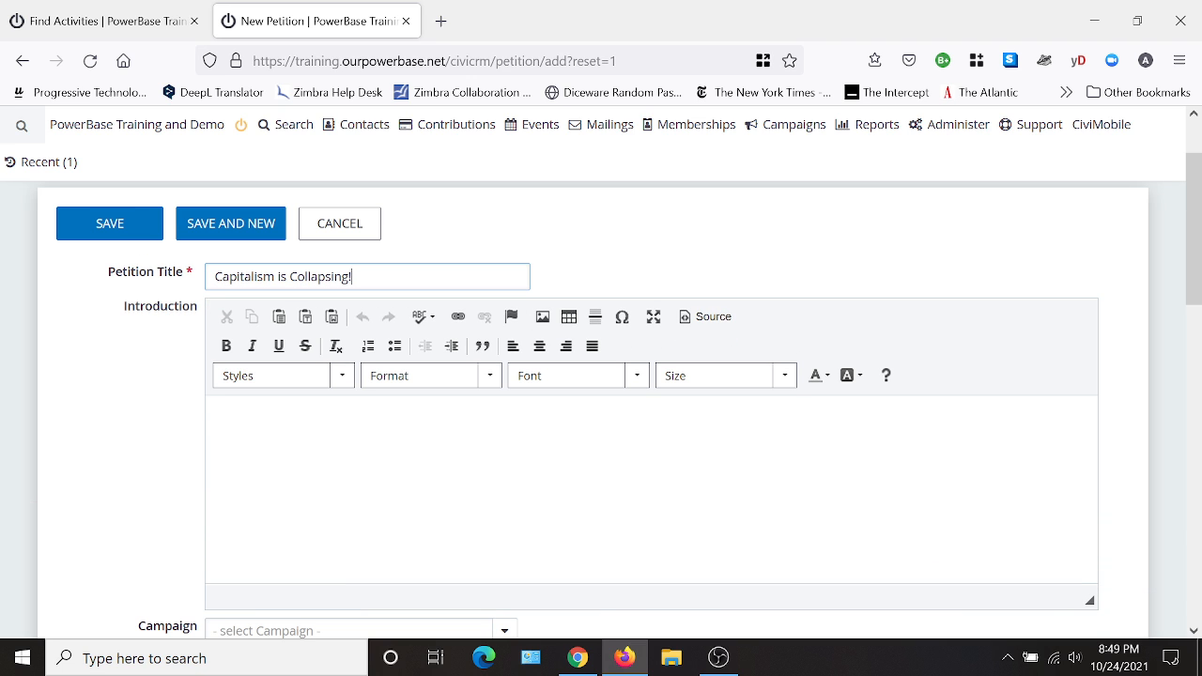
click(225, 423)
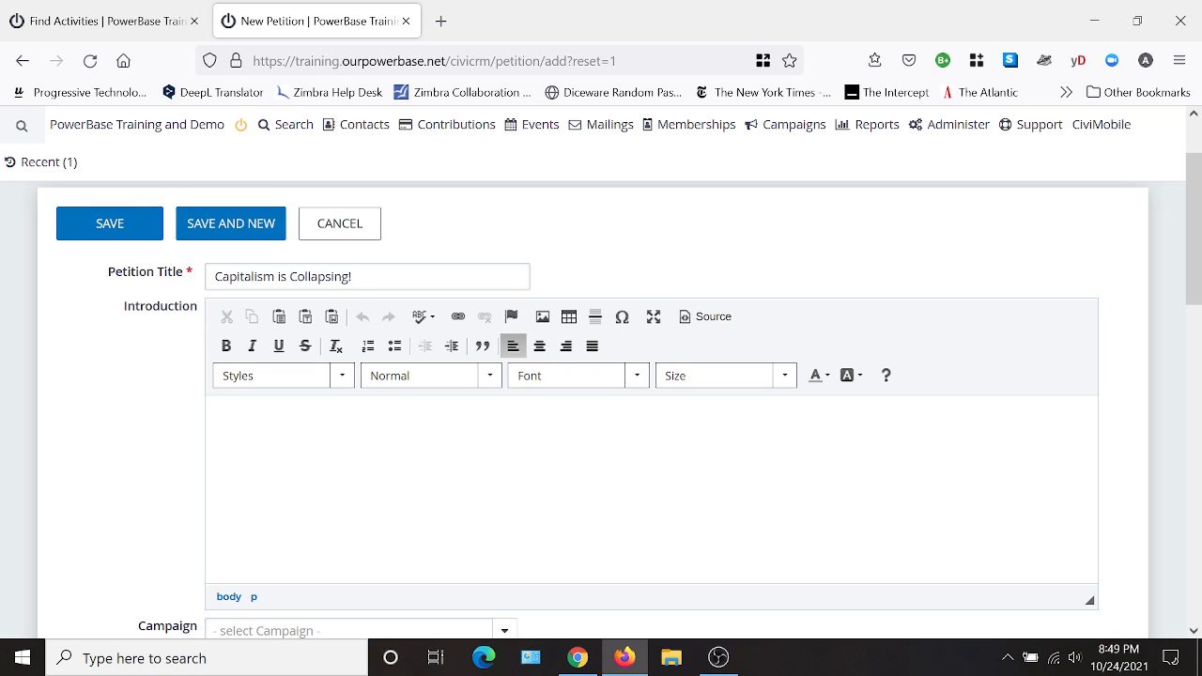
text(Yup... it's falling apart!)
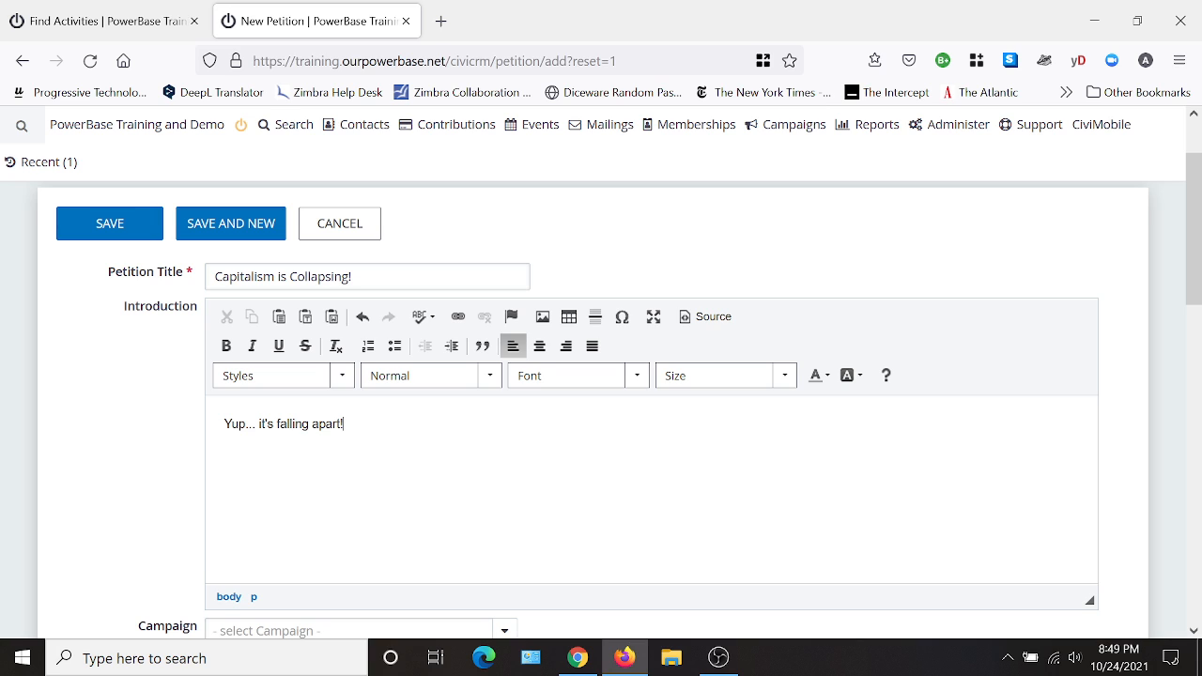
key(Return)
text(Please sign to let us know you suppor)
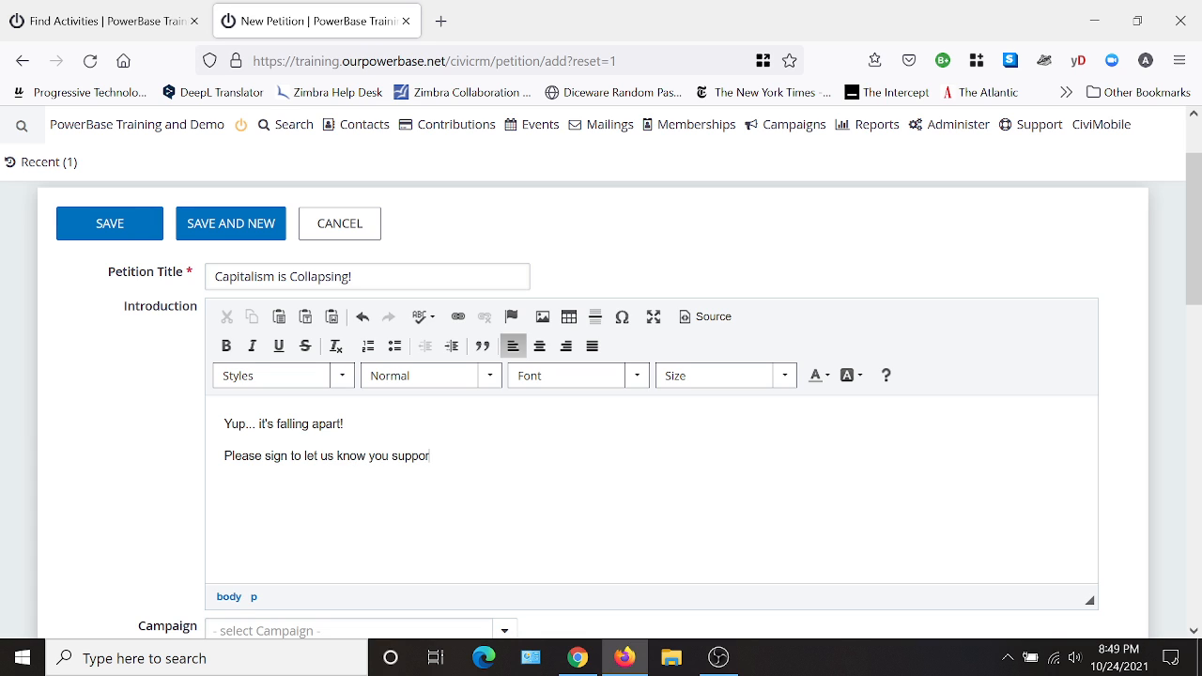
text(t his campaign...)
scroll(567, 507, down, 3)
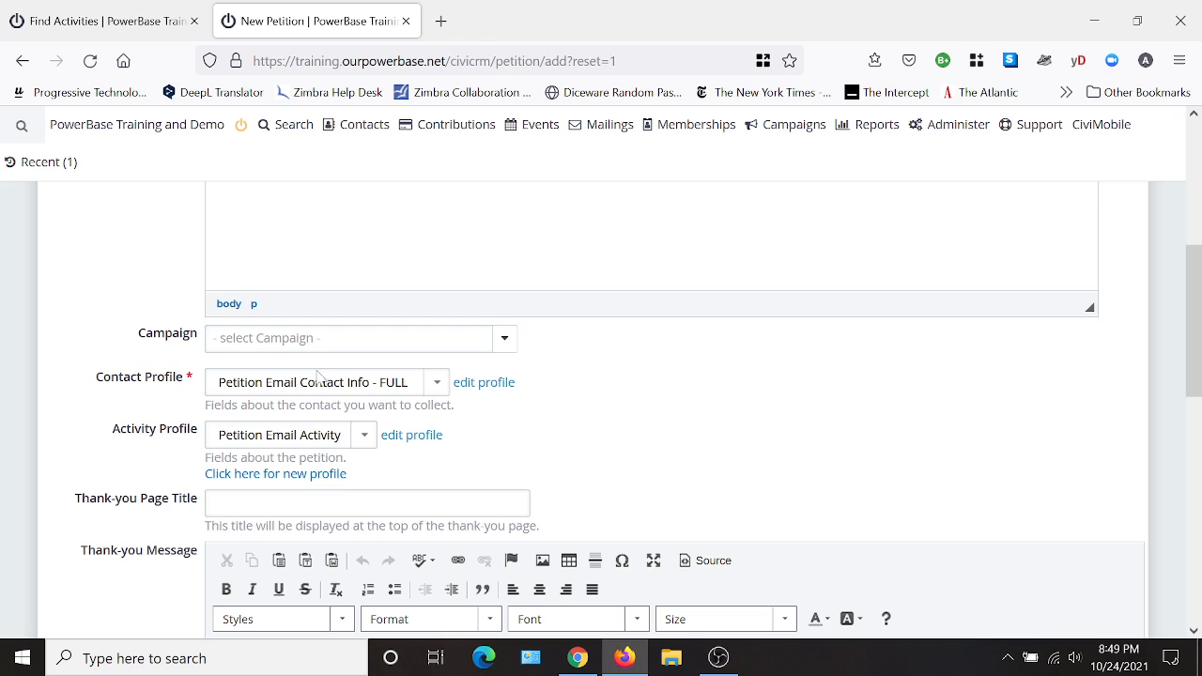
scroll(596, 367, up, 3)
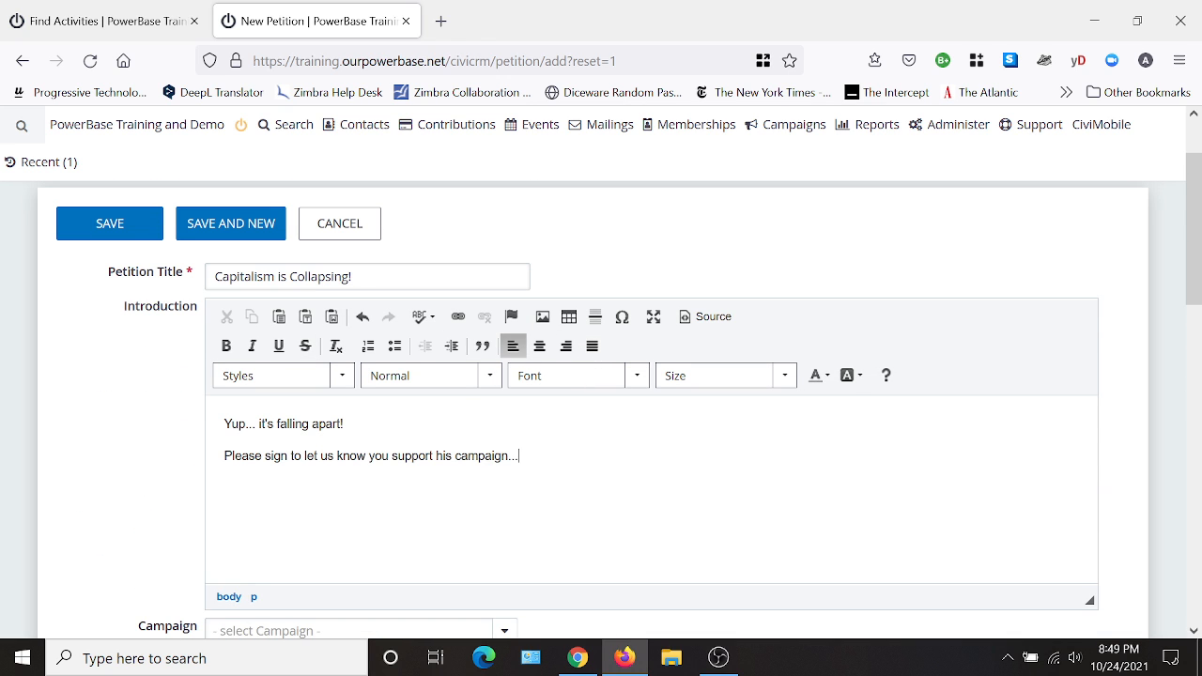
- Assign the petition to the Capitalism is Collapsing campaign
scroll(639, 475, down, 2)
click(277, 442)
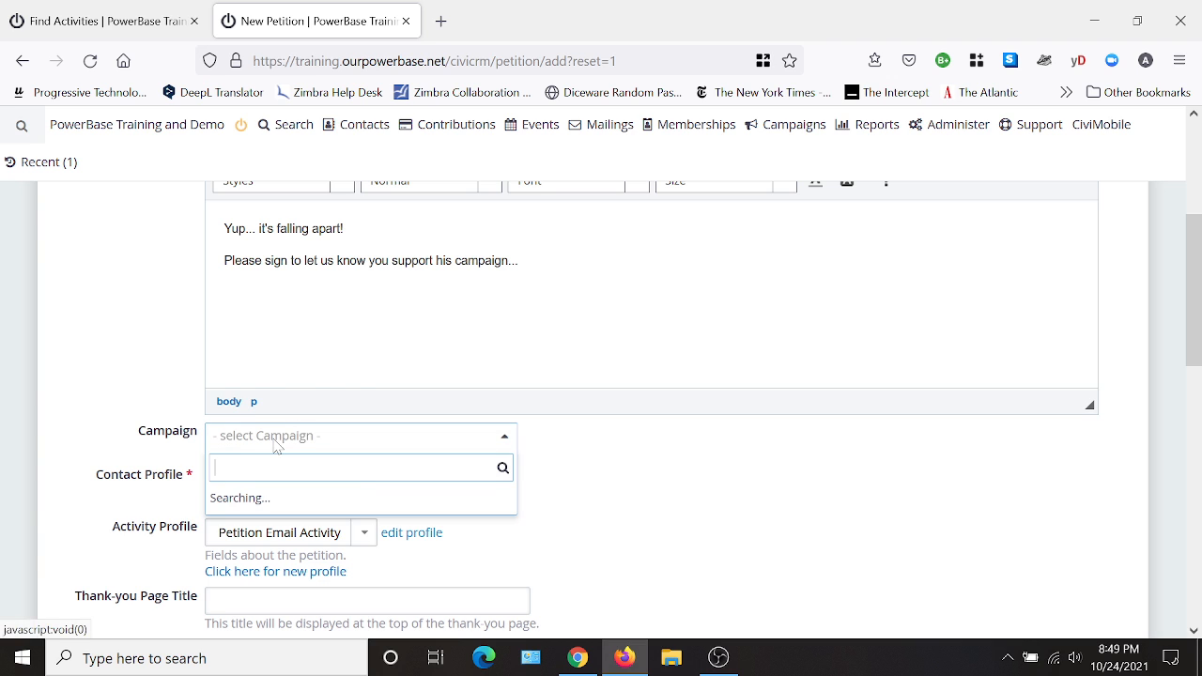
click(265, 261)
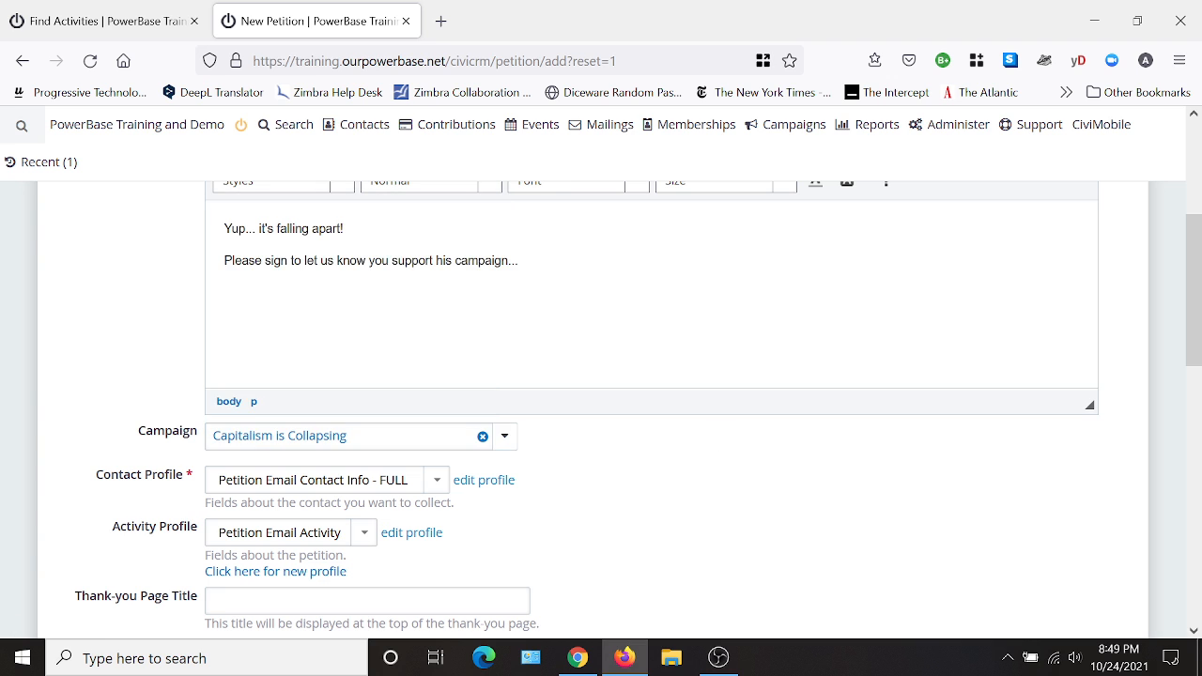
- Set the petition's contact profile to Petition Email Contact Info - BASIC and clear its activity profile selection
scroll(731, 487, down, 1)
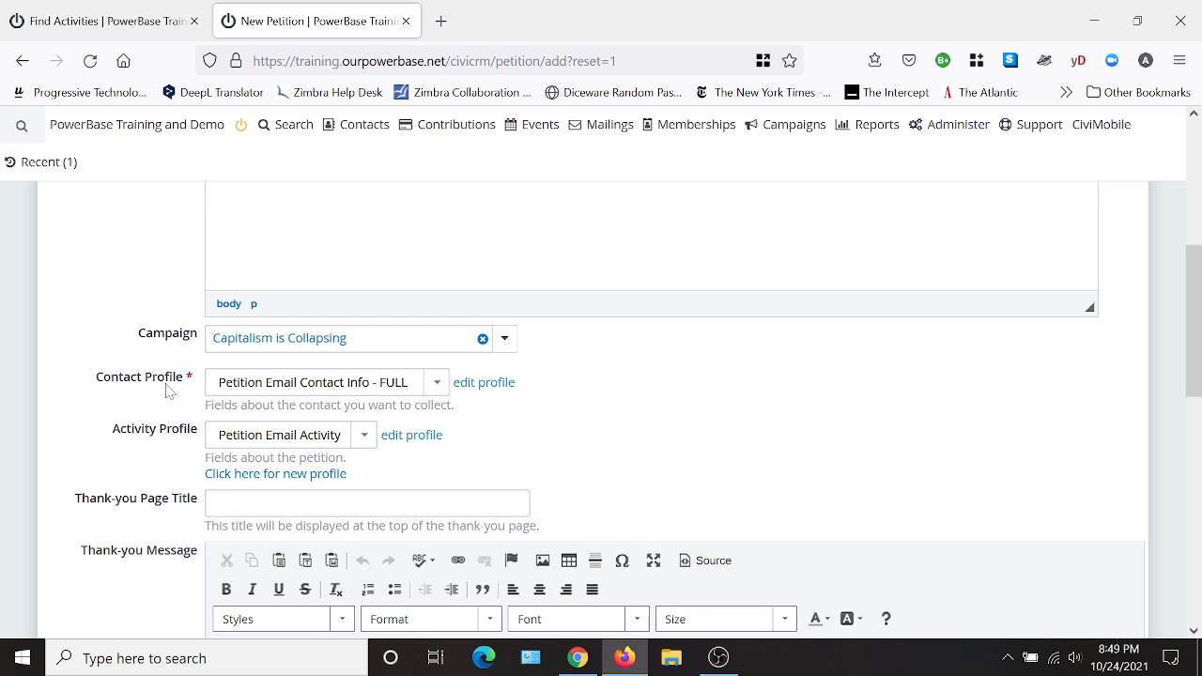
click(414, 393)
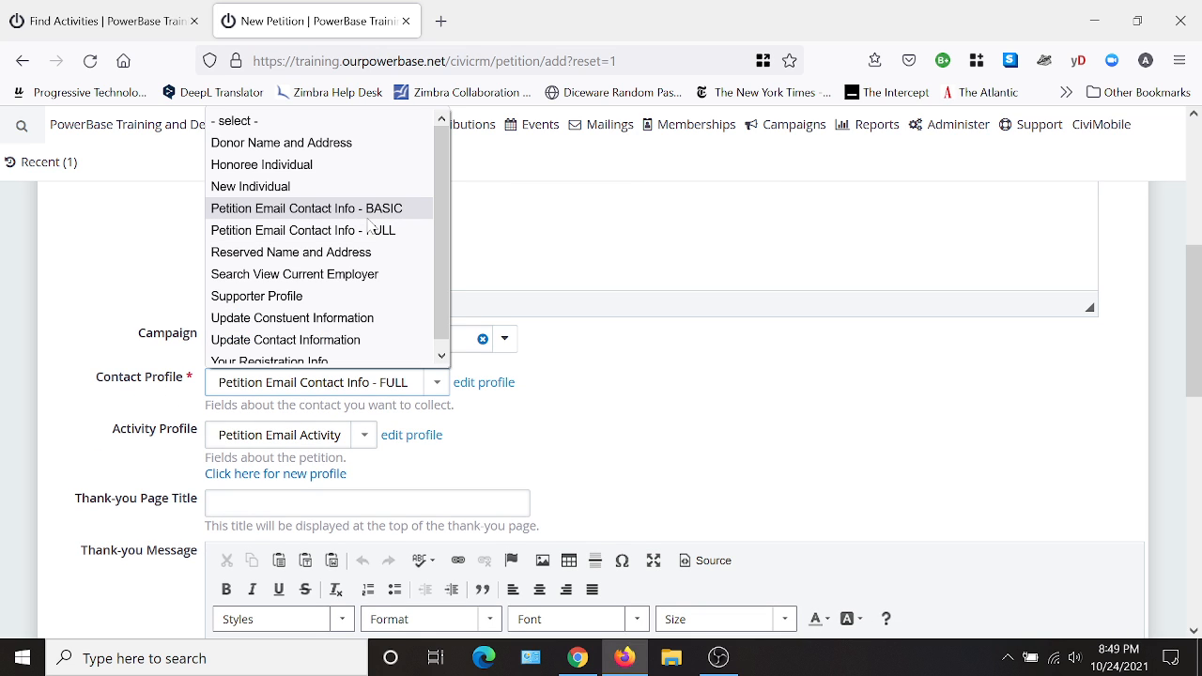
click(329, 209)
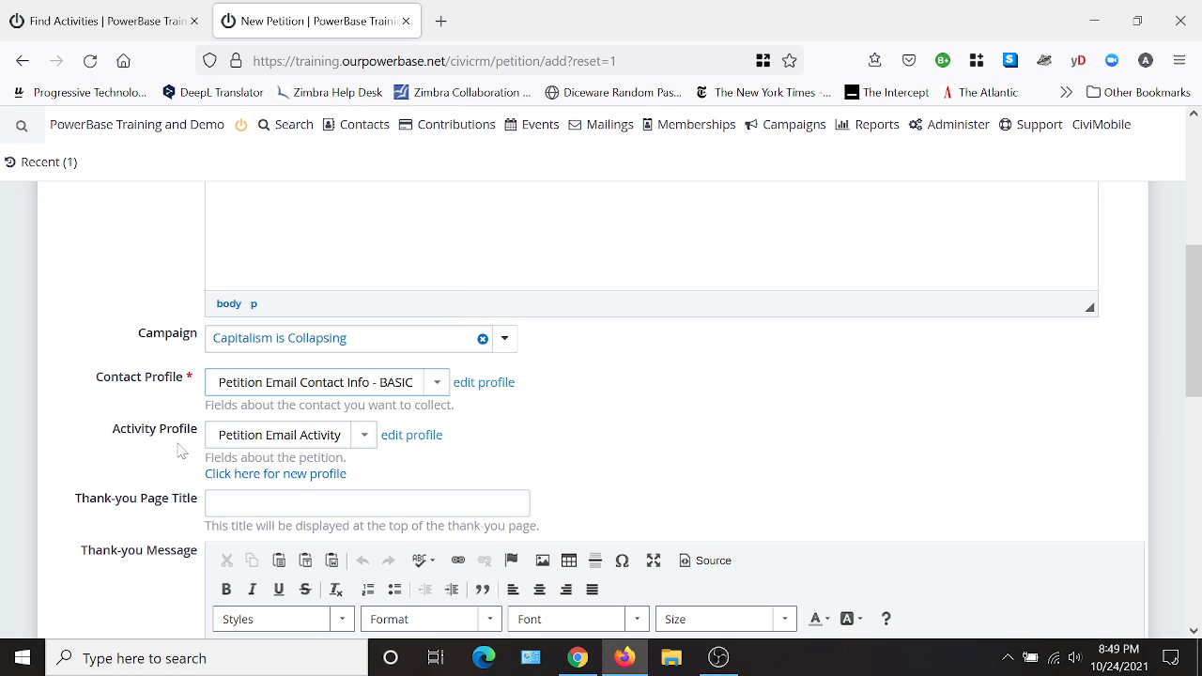
click(363, 436)
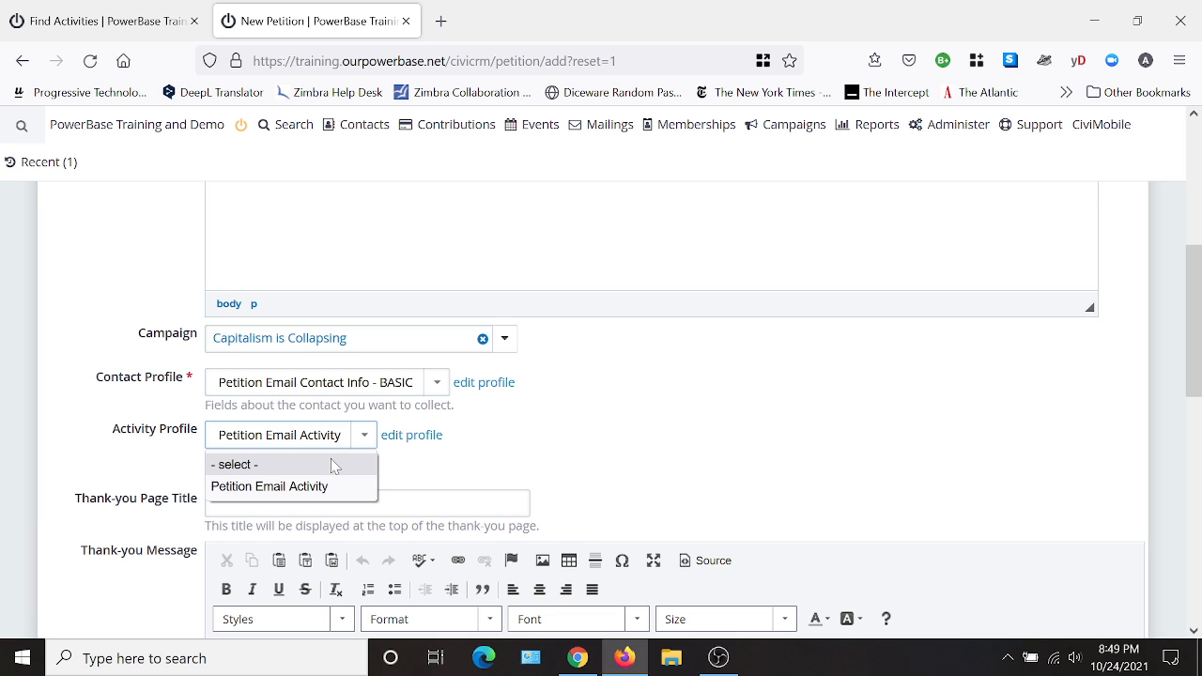
click(331, 461)
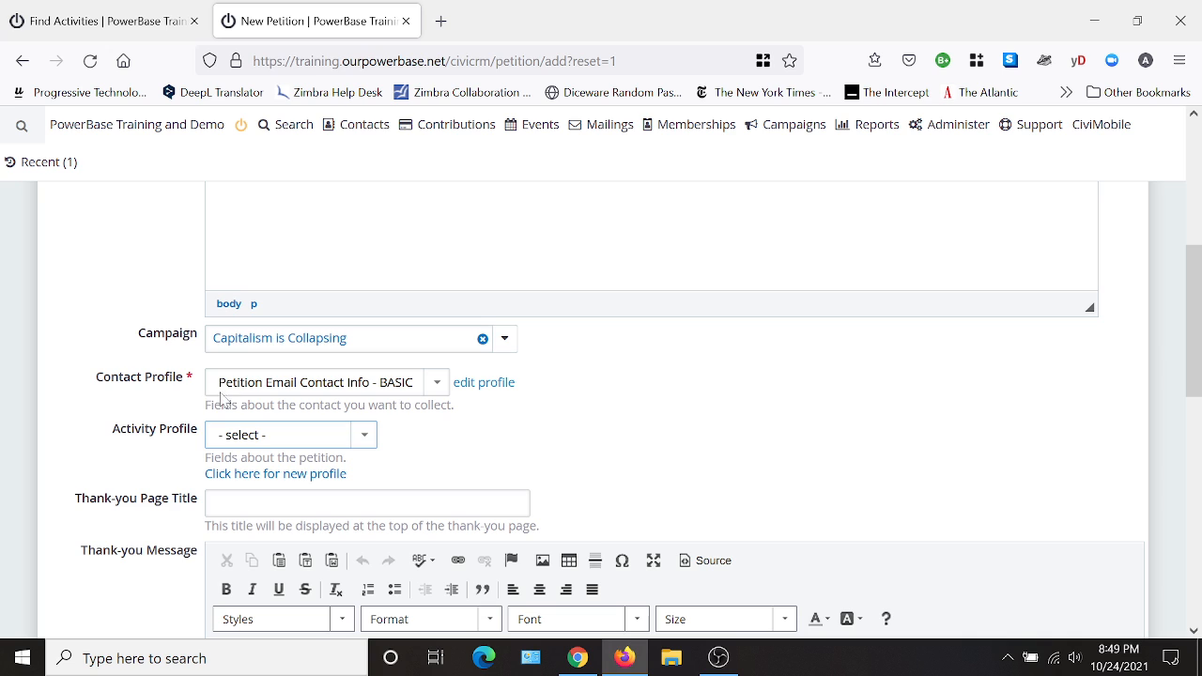
- Set the thank-you page title to "Thank You!" and write the thank-you message "Thank you for signing..."
click(247, 499)
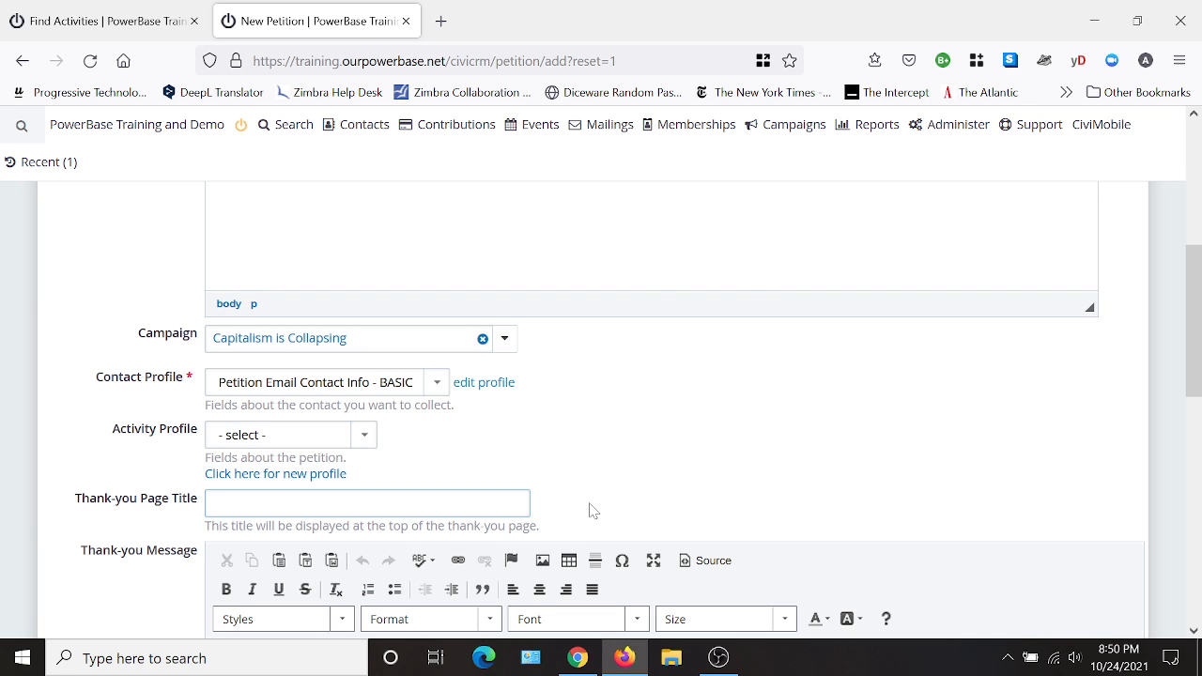
text(Thank You)
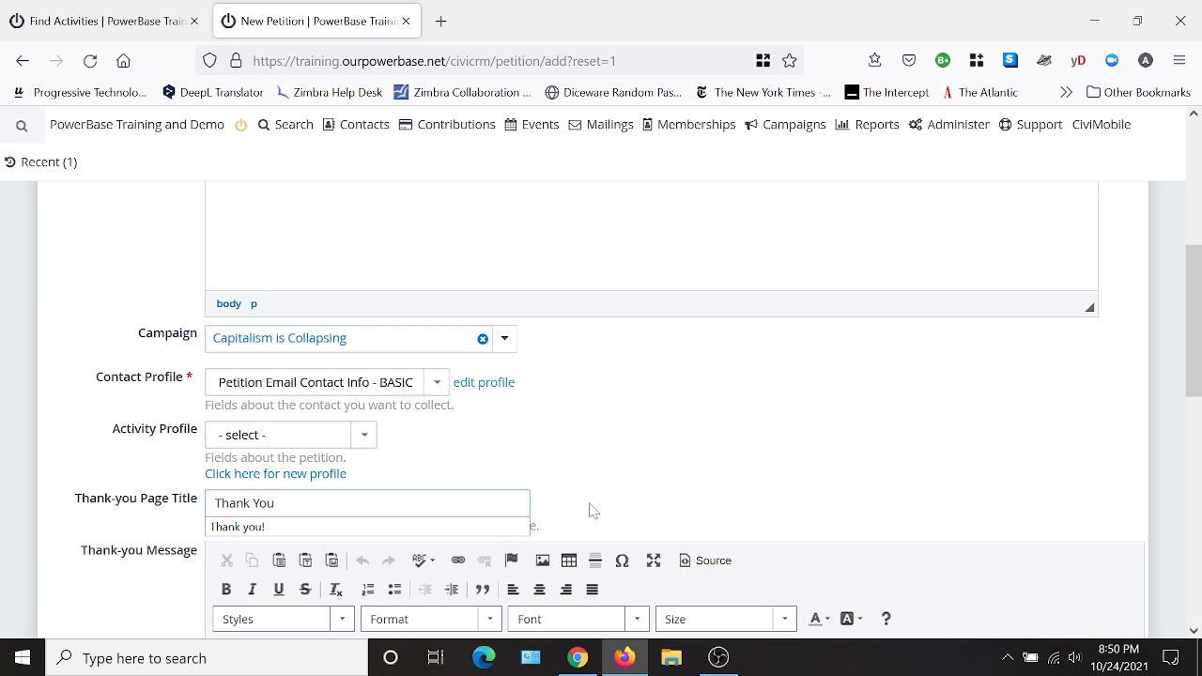
text(!)
key(Tab)
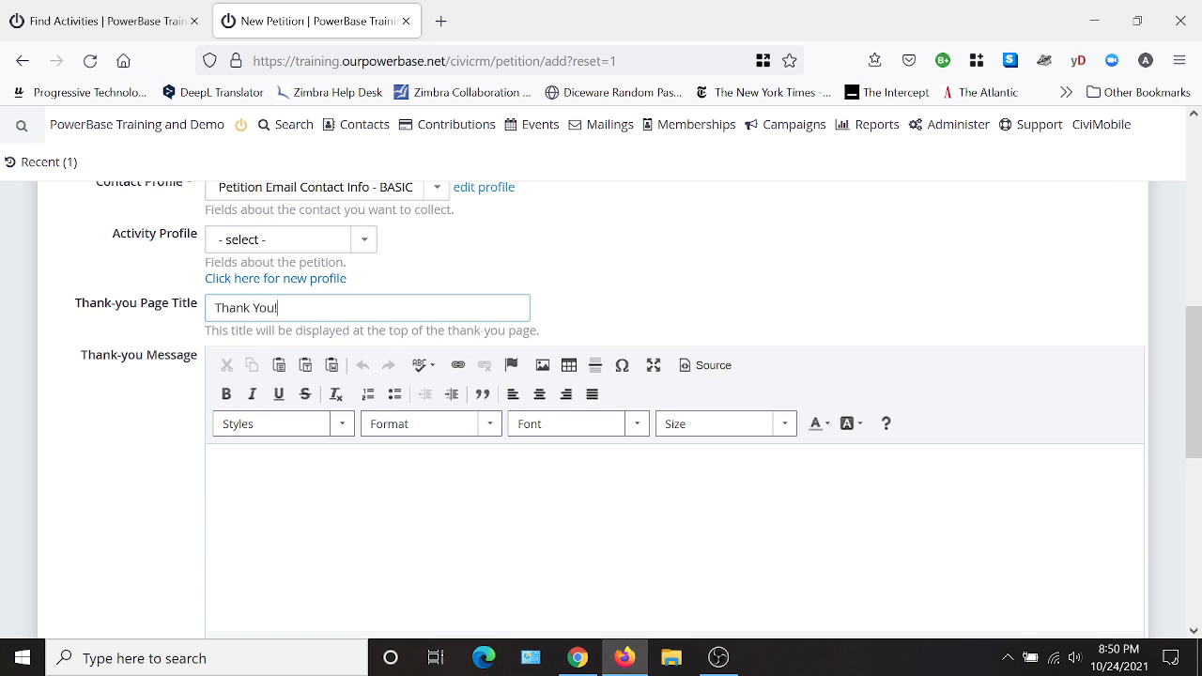
text(Thank y)
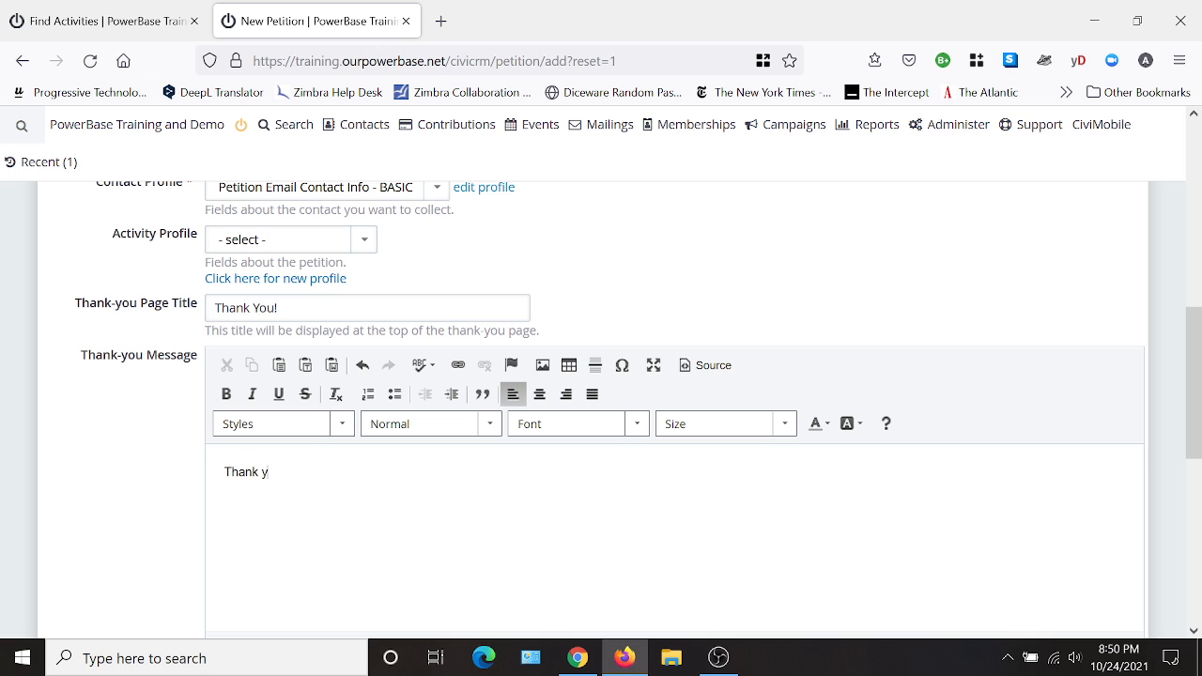
text(ou for signing...)
- Turn on the petition's option to bypass email confirmation for unverified contacts
scroll(749, 441, down, 6)
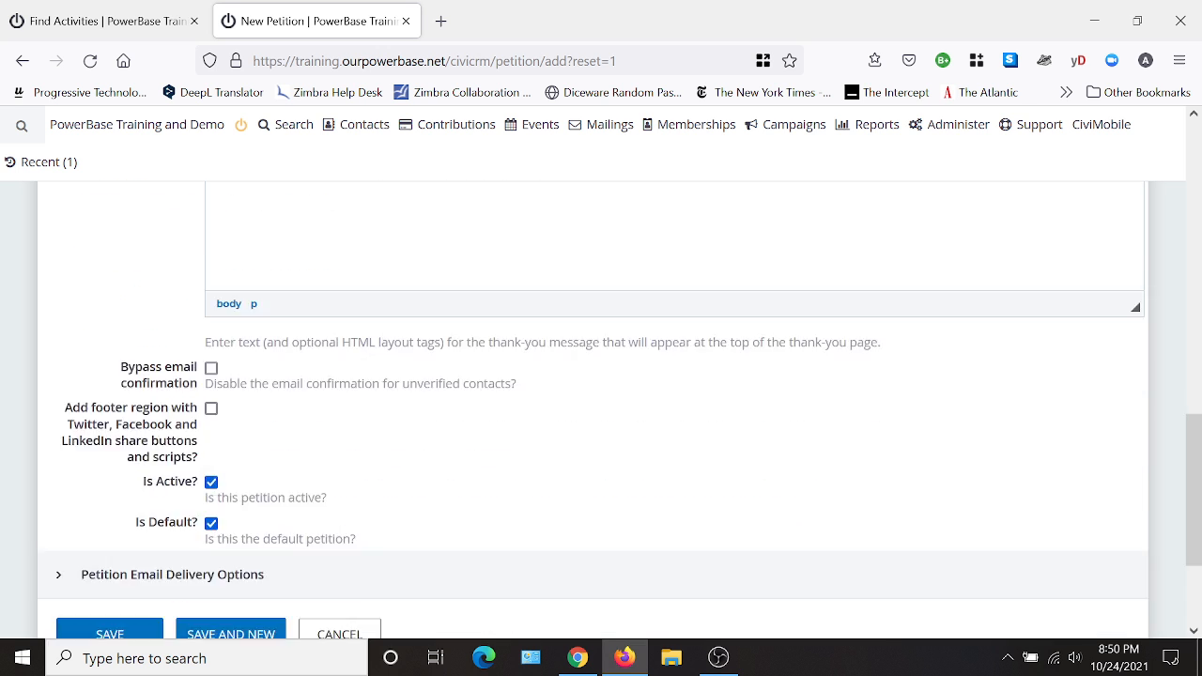
scroll(745, 439, up, 1)
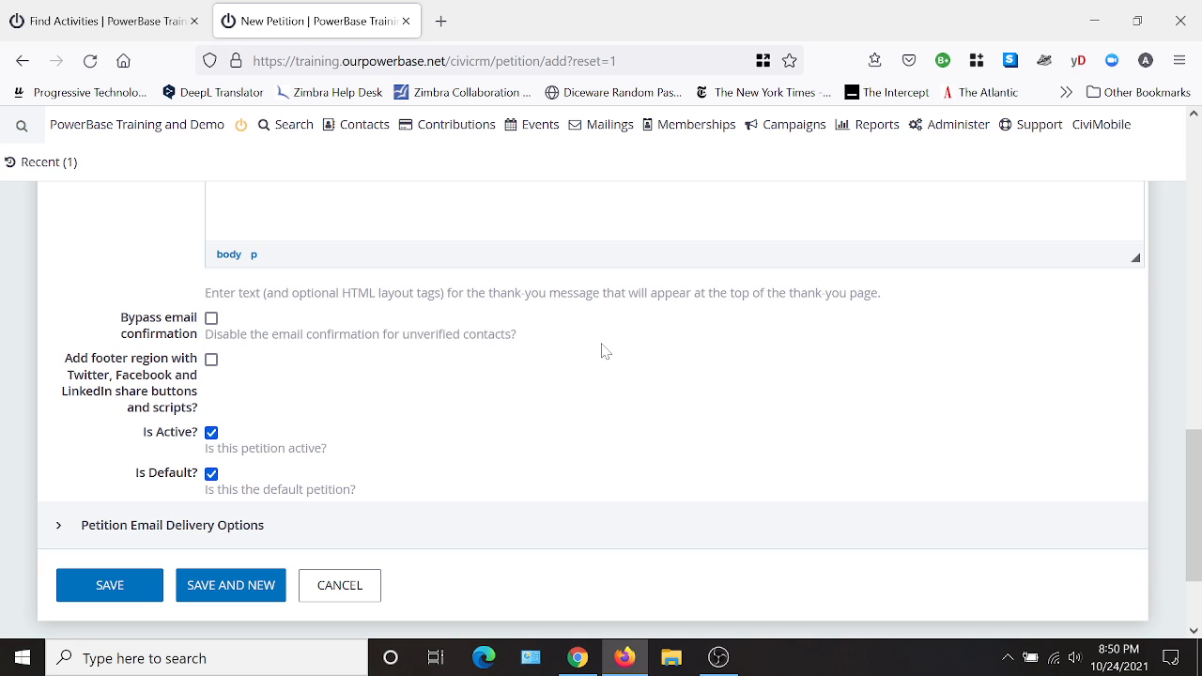
scroll(513, 392, up, 2)
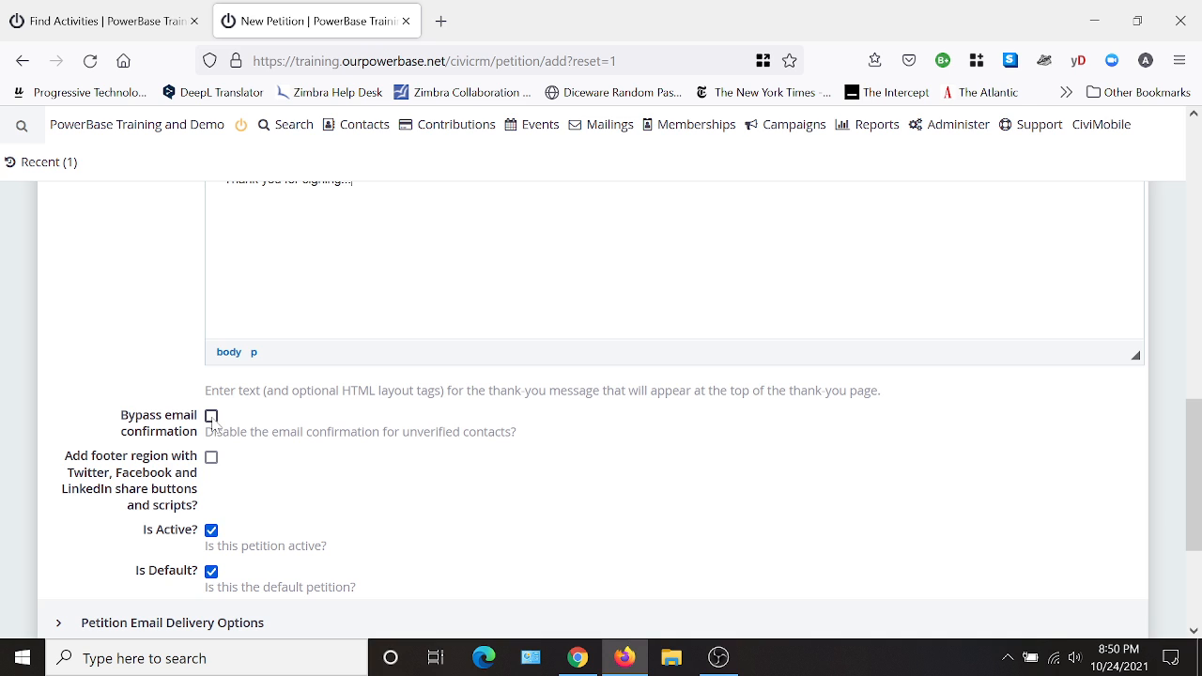
click(211, 418)
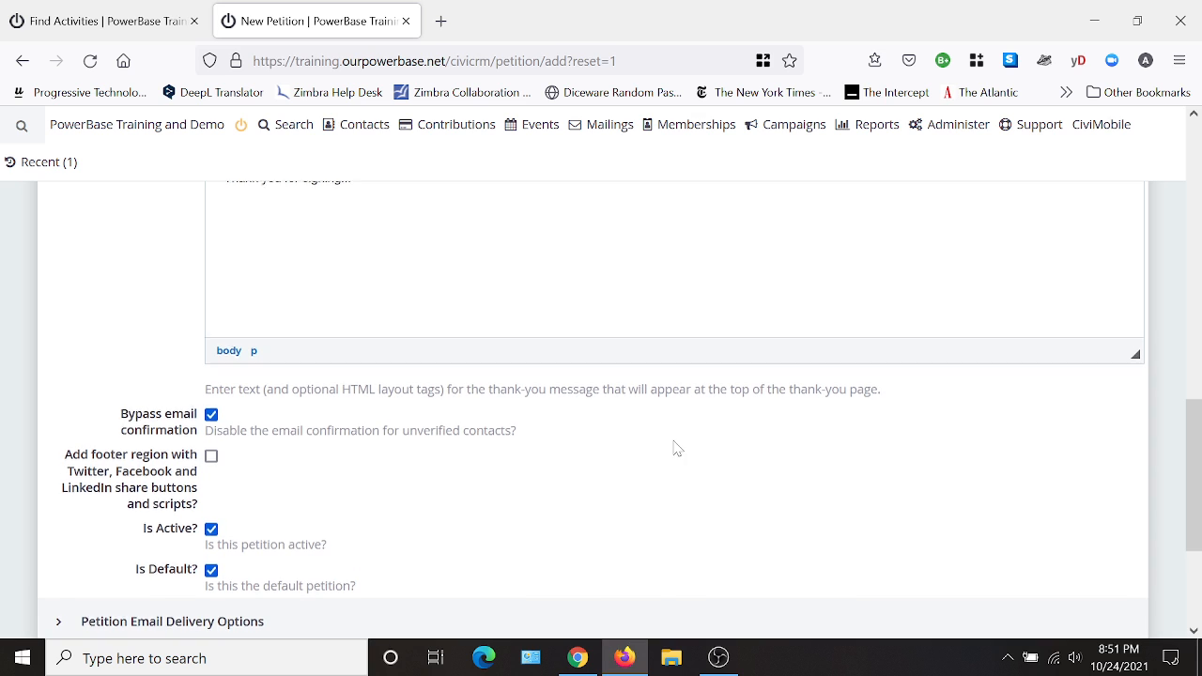
- Review the petition's title, introduction, campaign, profiles, thank-you content and confirmation options before saving
scroll(674, 444, down, 2)
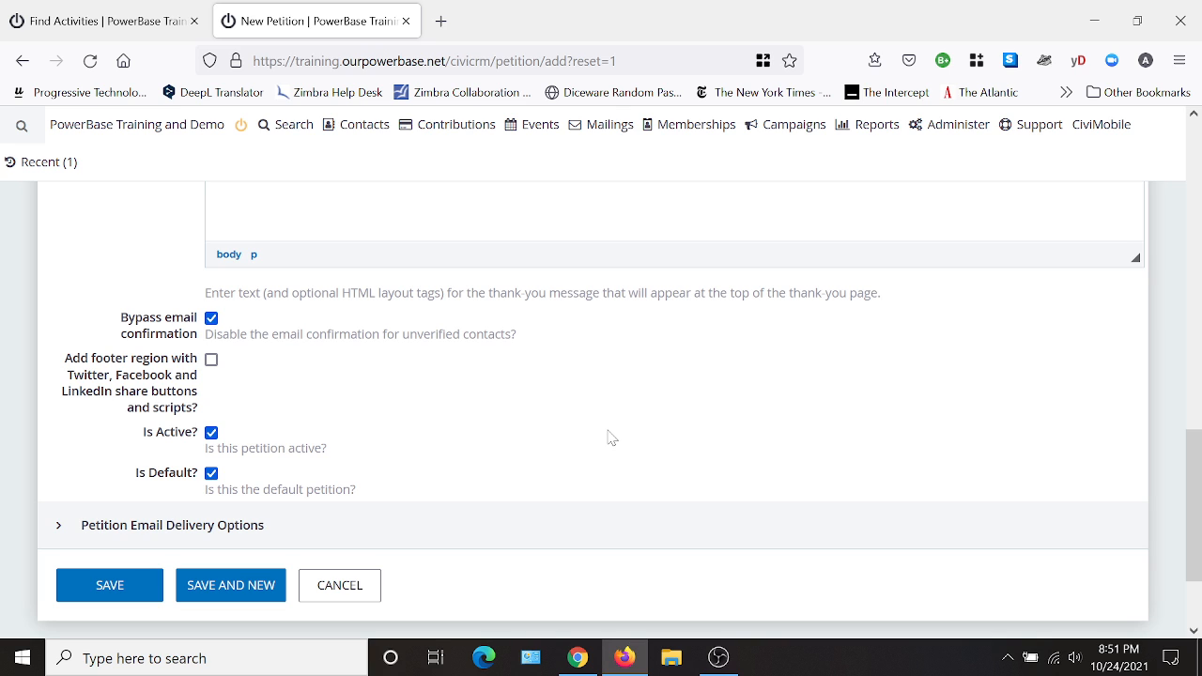
scroll(677, 425, up, 8)
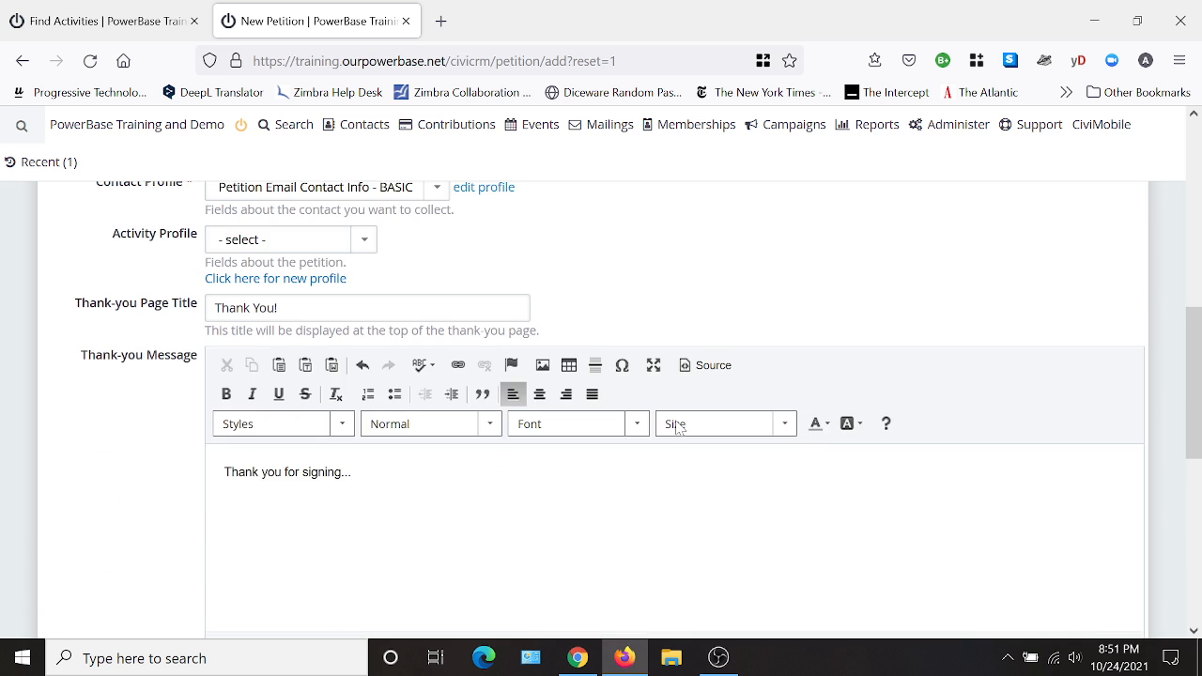
scroll(680, 428, up, 3)
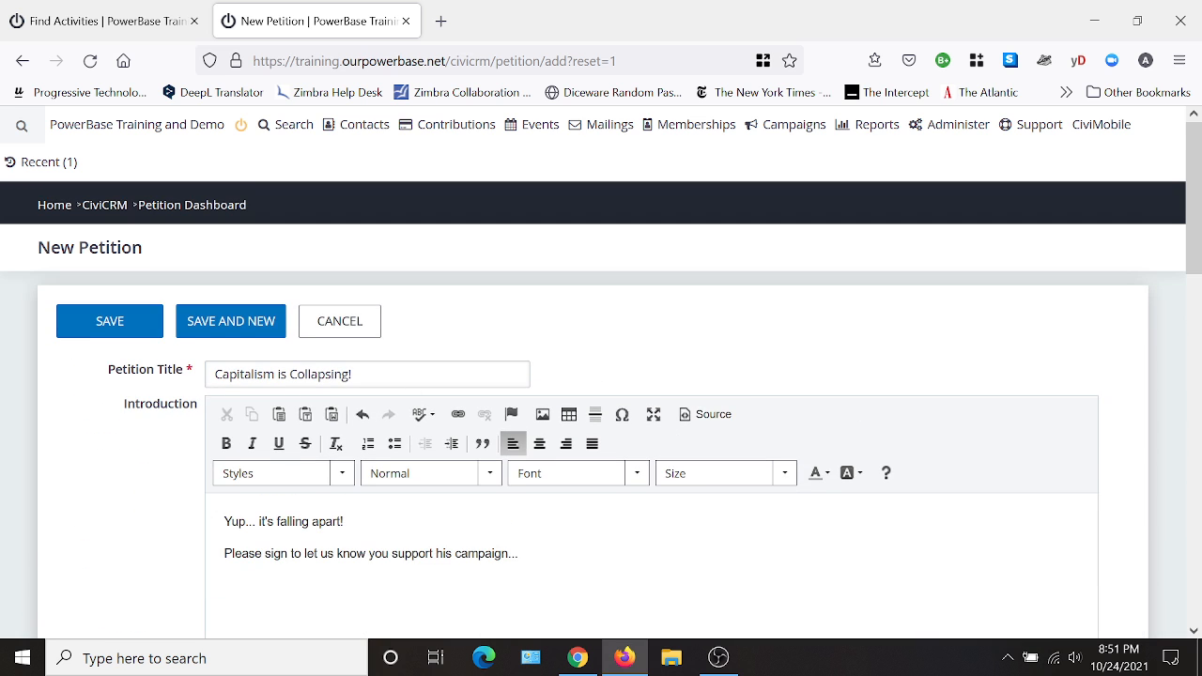
scroll(654, 537, down, 3)
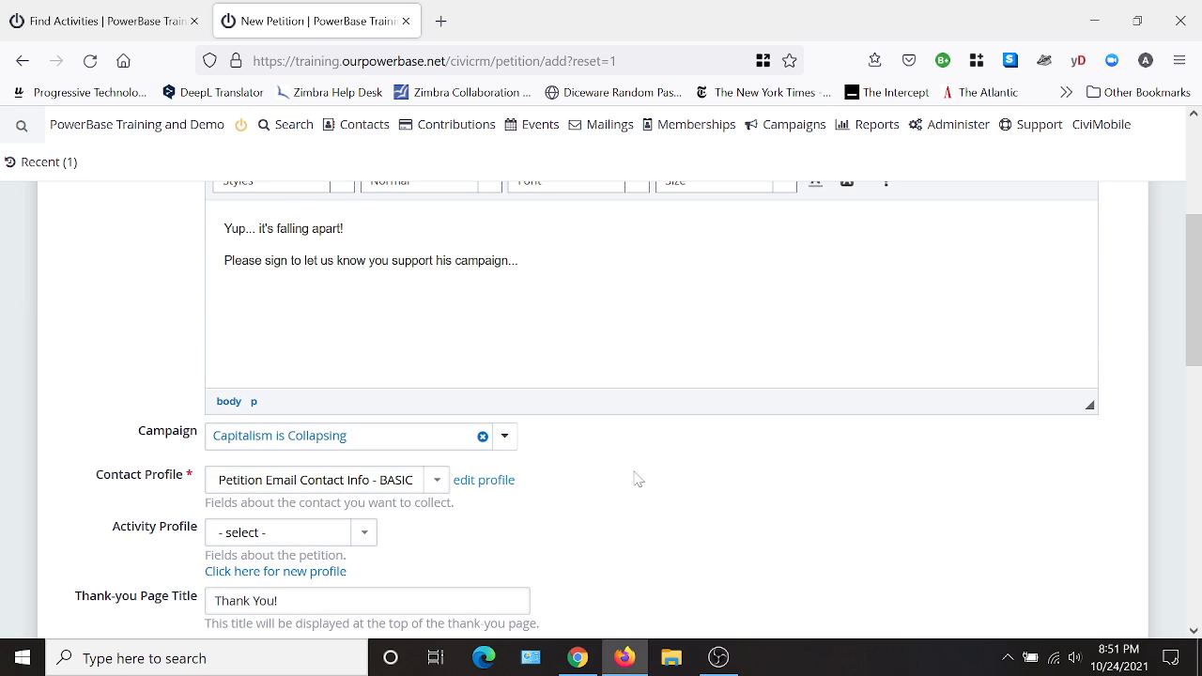
scroll(633, 479, up, 2)
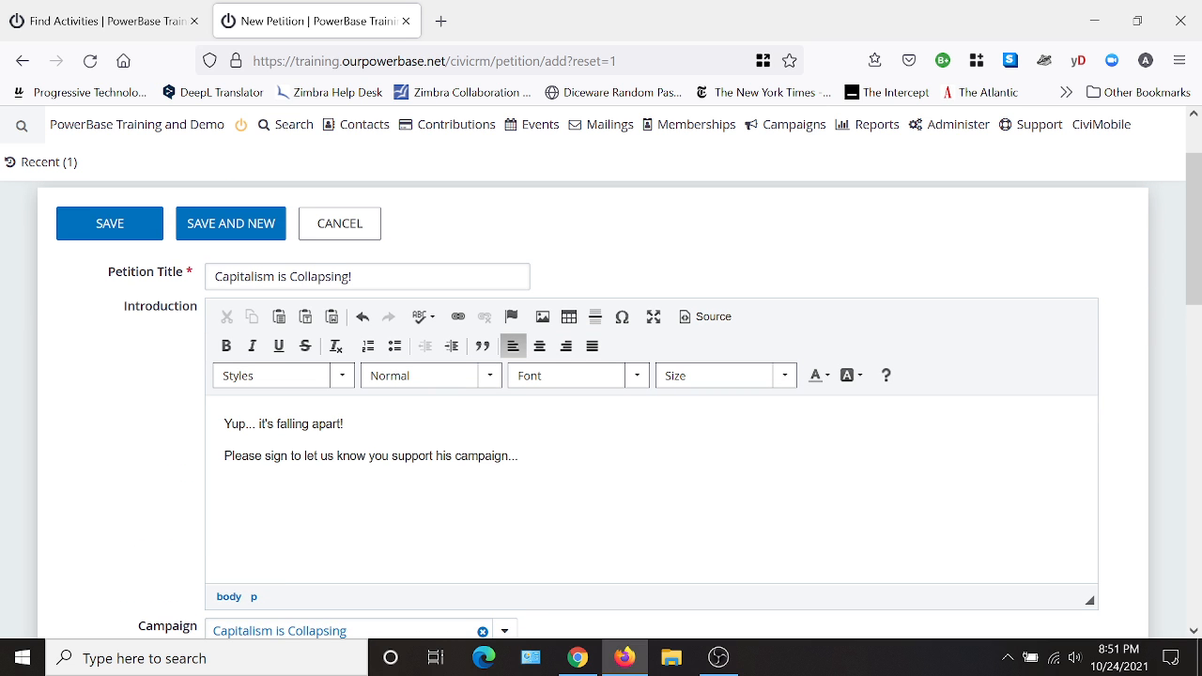
scroll(698, 465, down, 3)
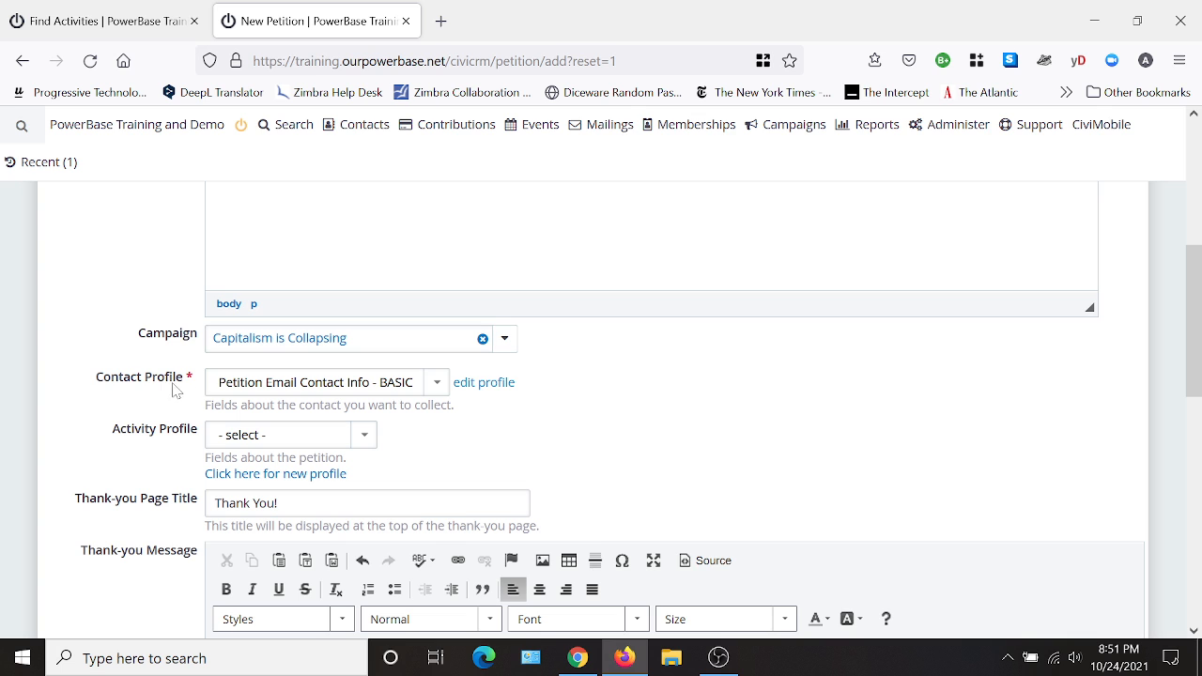
scroll(692, 404, down, 2)
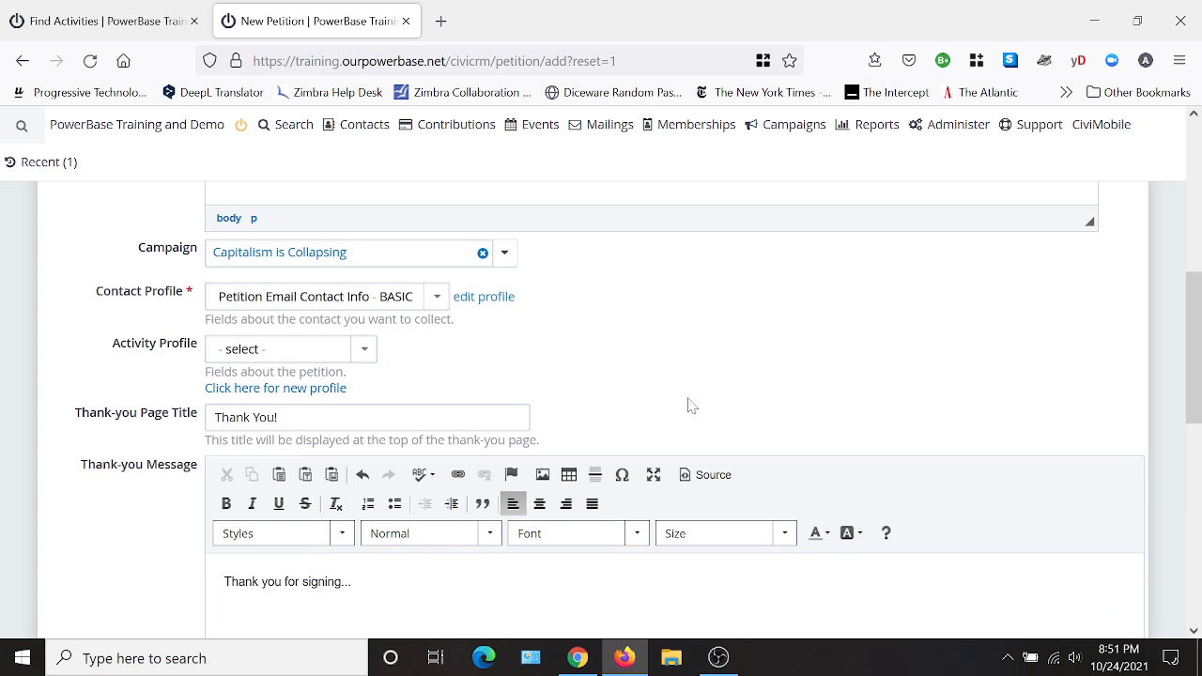
scroll(691, 405, down, 3)
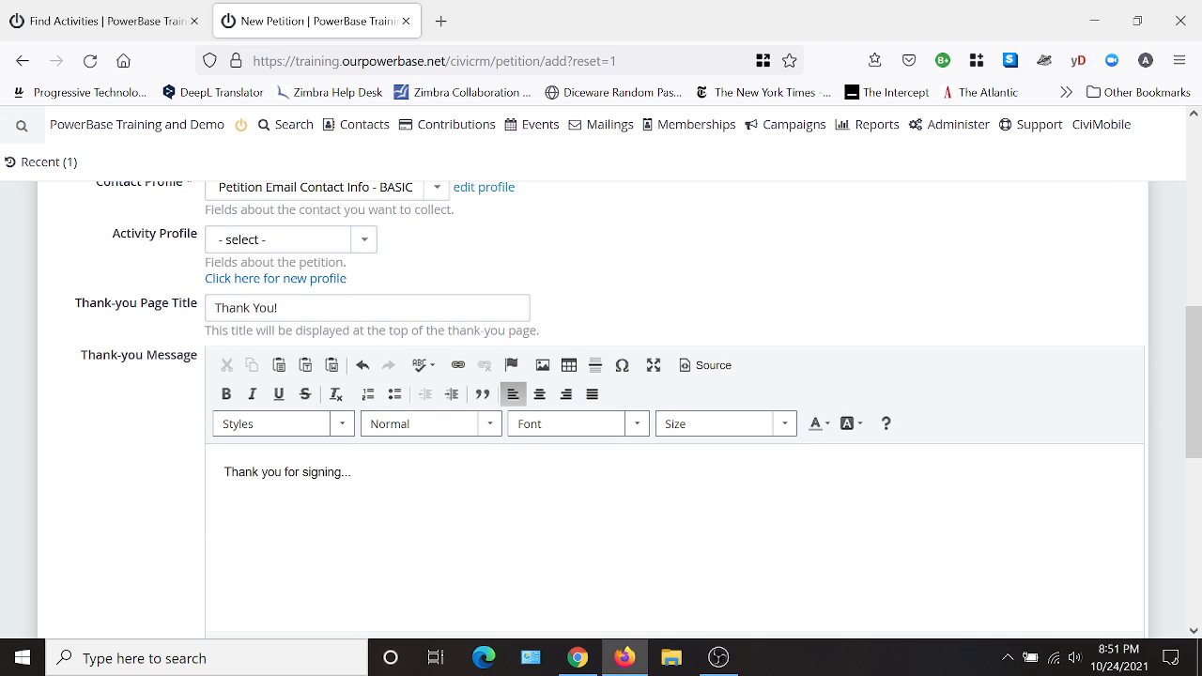
scroll(601, 502, down, 5)
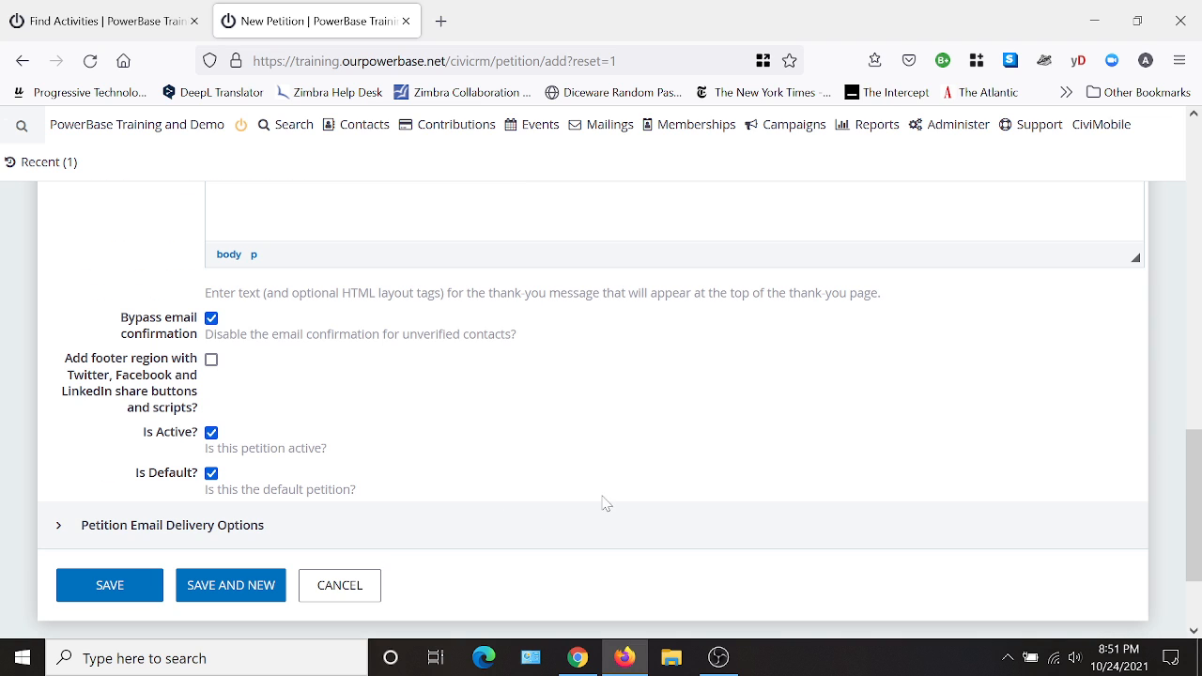
- Save the new petition with email confirmation bypassed
click(212, 319)
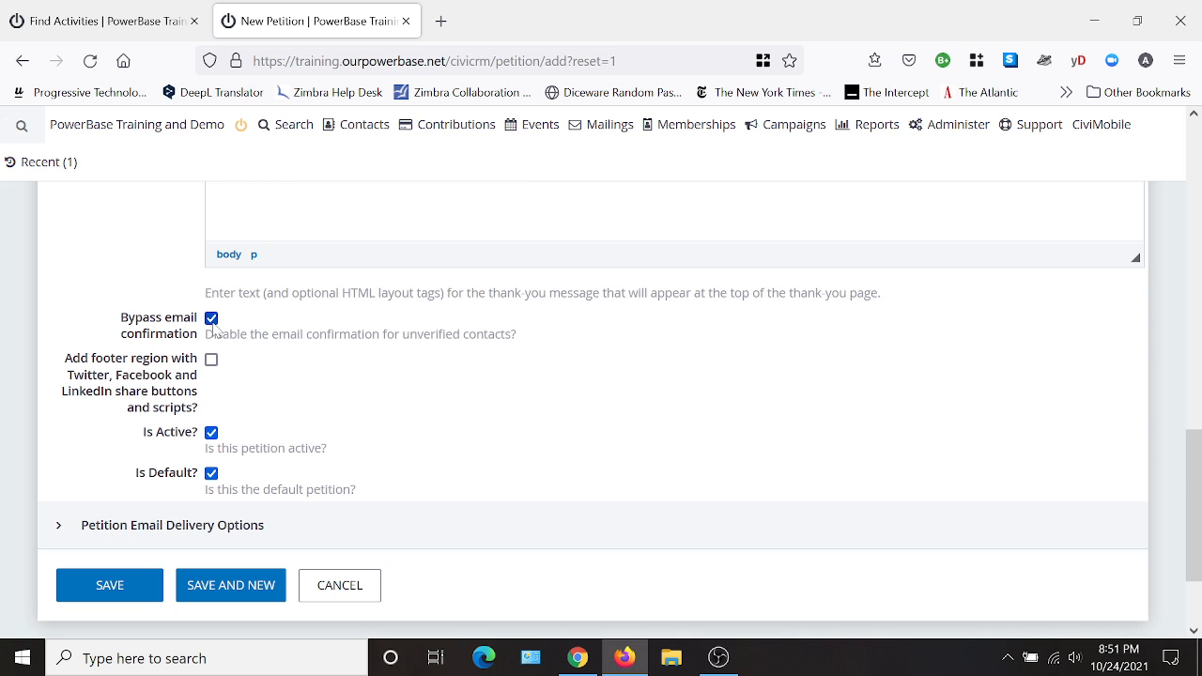
click(106, 587)
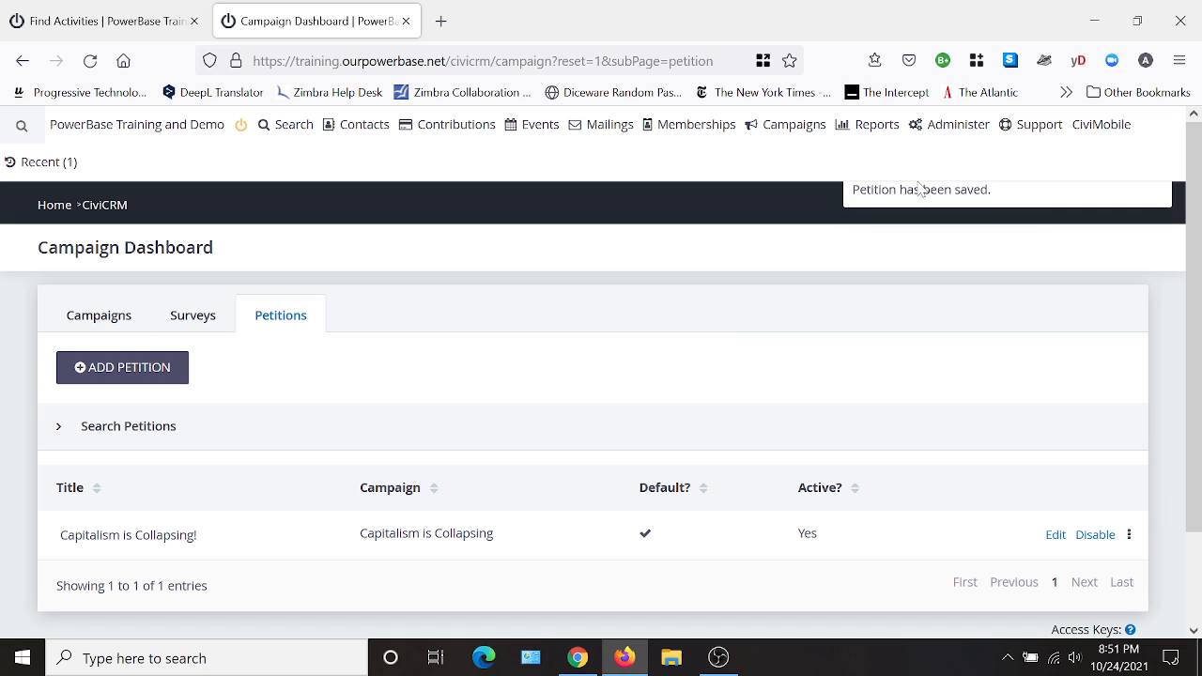
- Copy the link to the signing page of the "Capitalism is Collapsing!" petition from the campaign dashboard
mouse_move(795, 135)
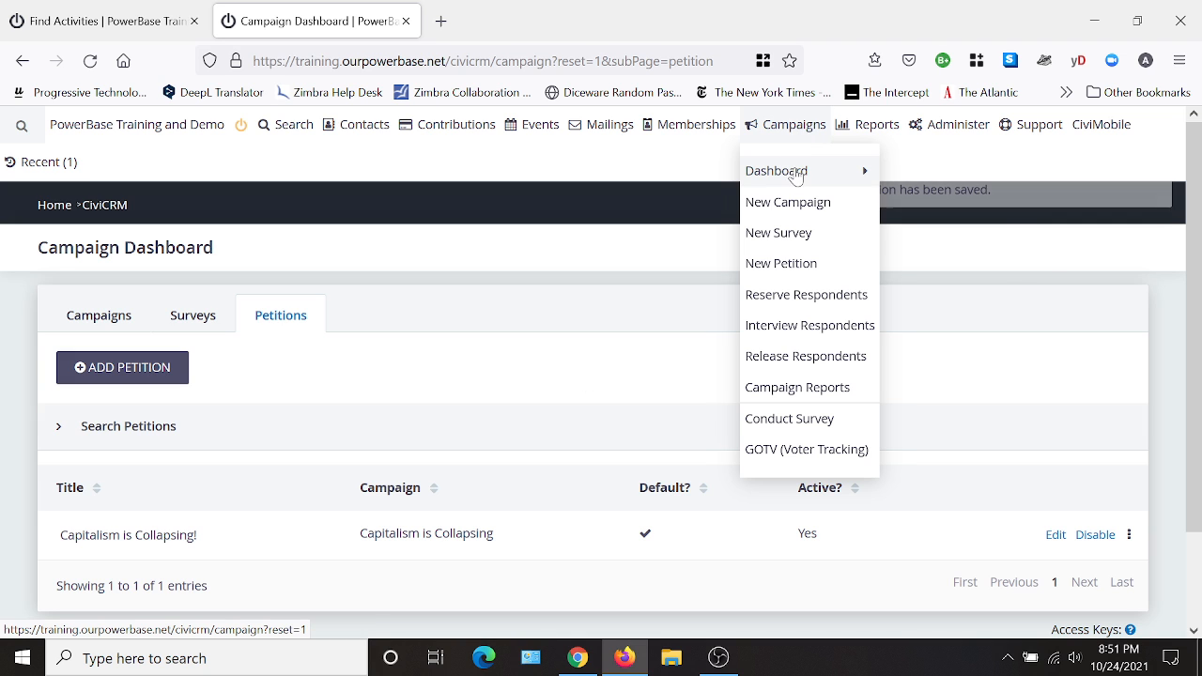
mouse_move(797, 178)
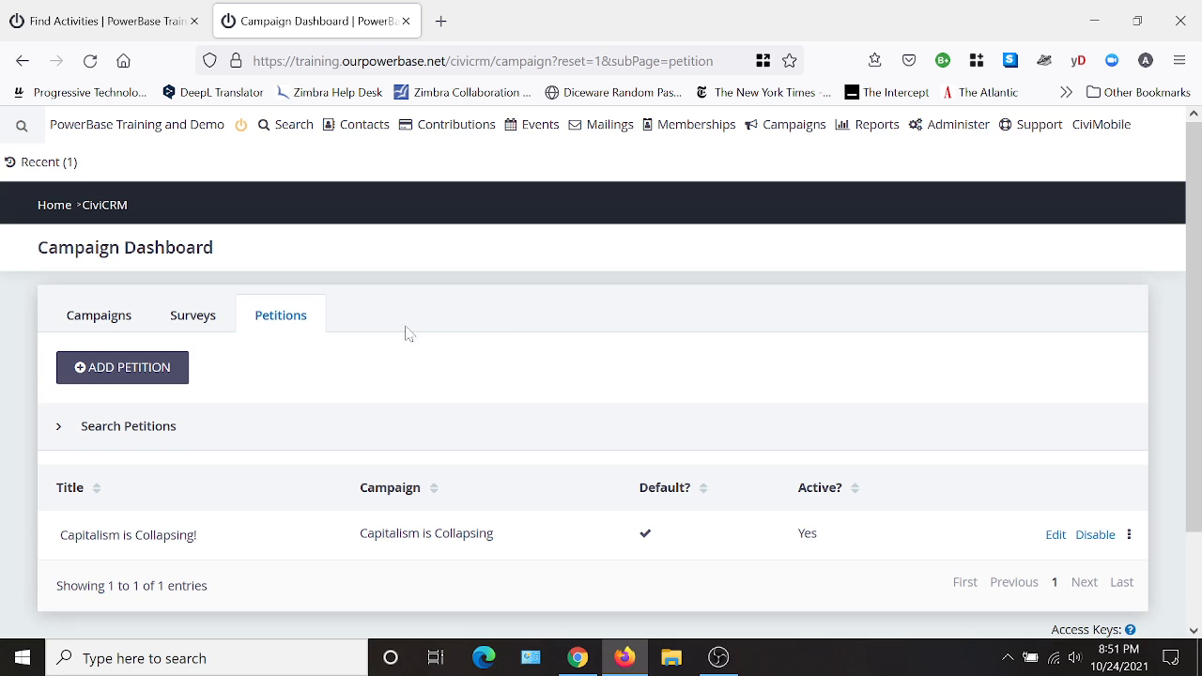
scroll(494, 322, down, 2)
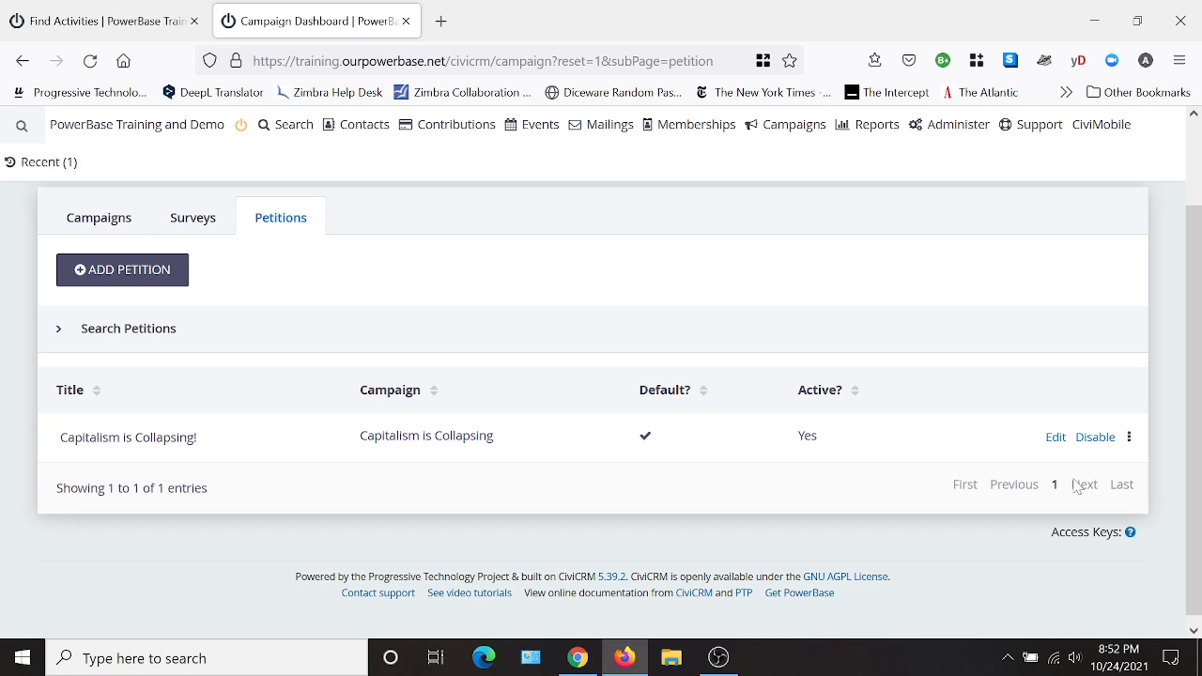
click(1129, 438)
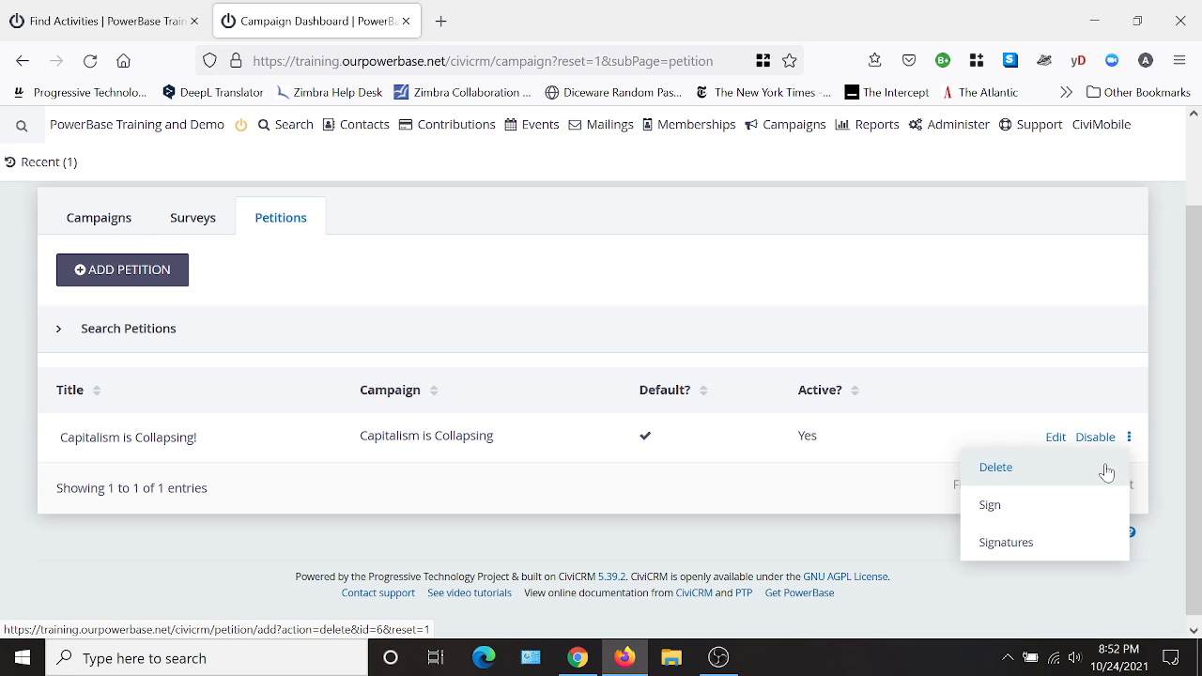
right_click(988, 516)
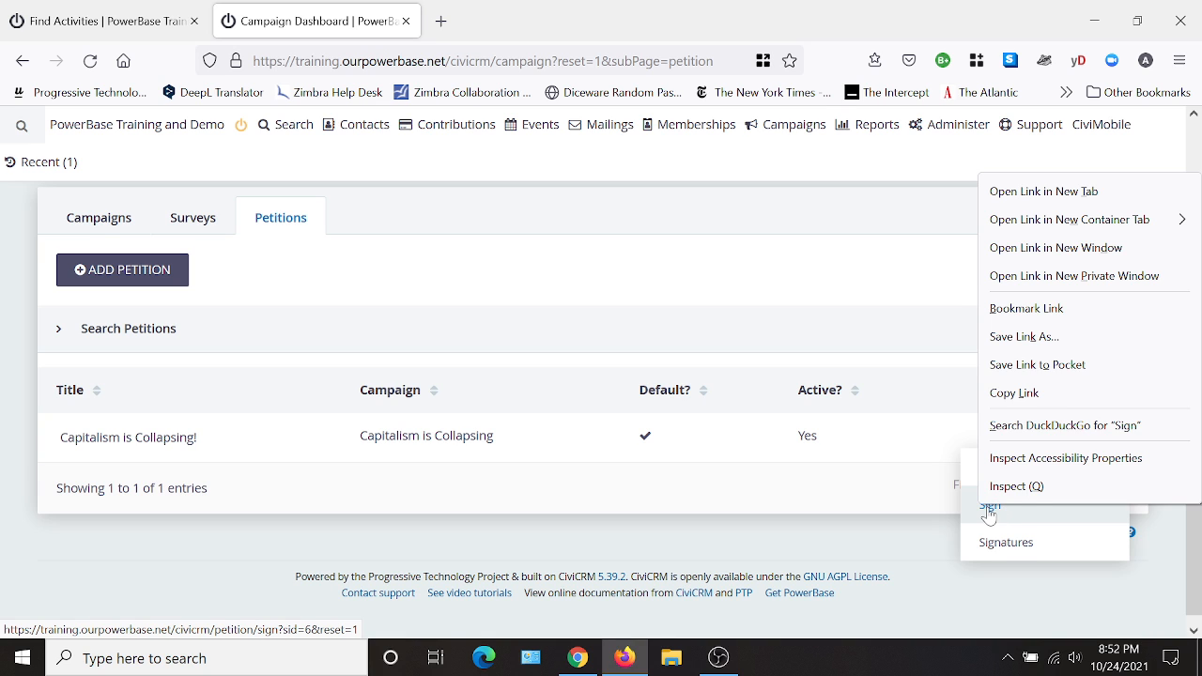
click(1021, 406)
click(779, 554)
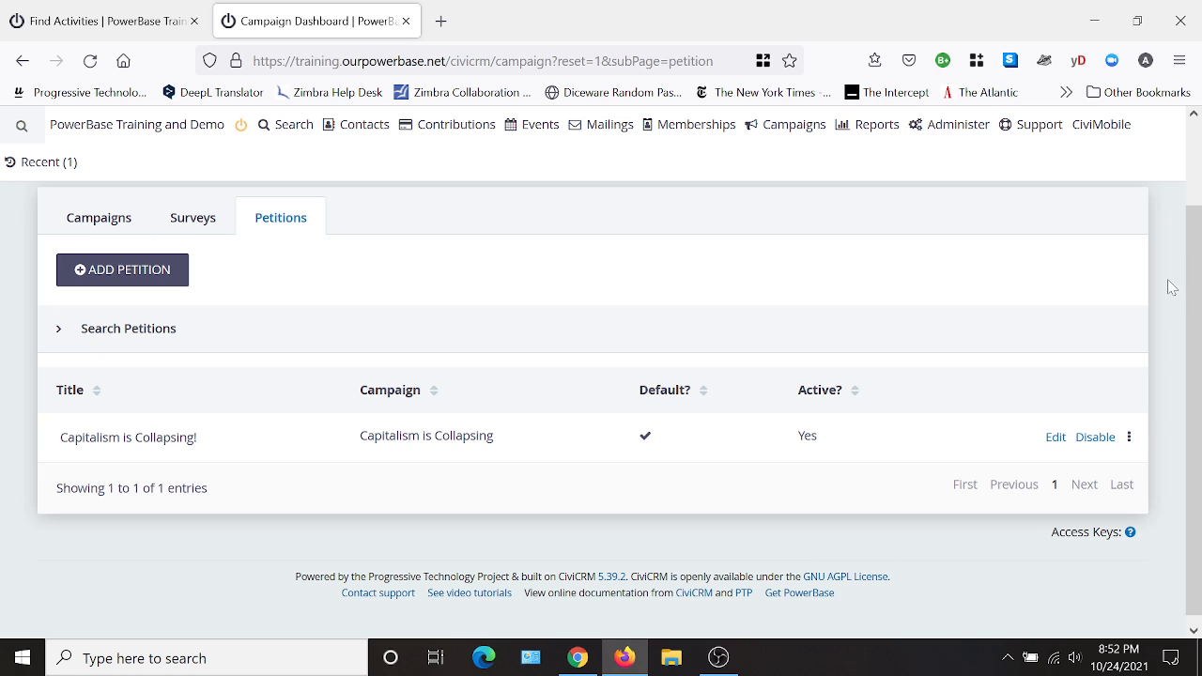
- Load the copied petition signing link in a new private browser window
click(1180, 61)
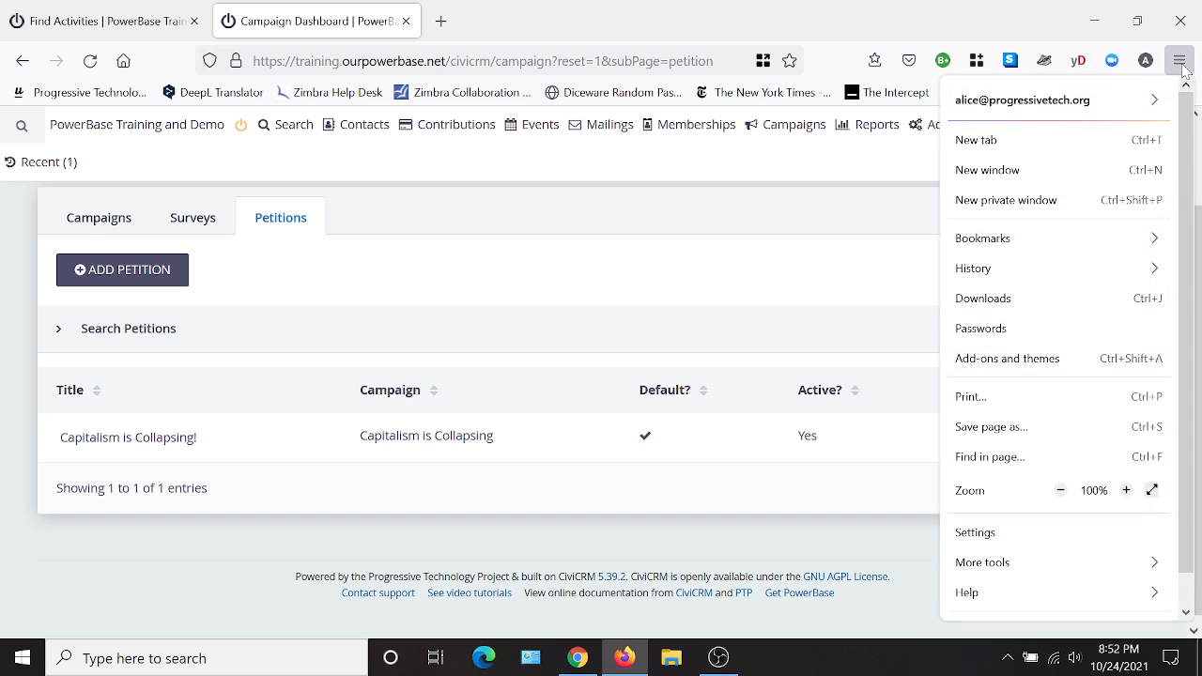
click(1025, 209)
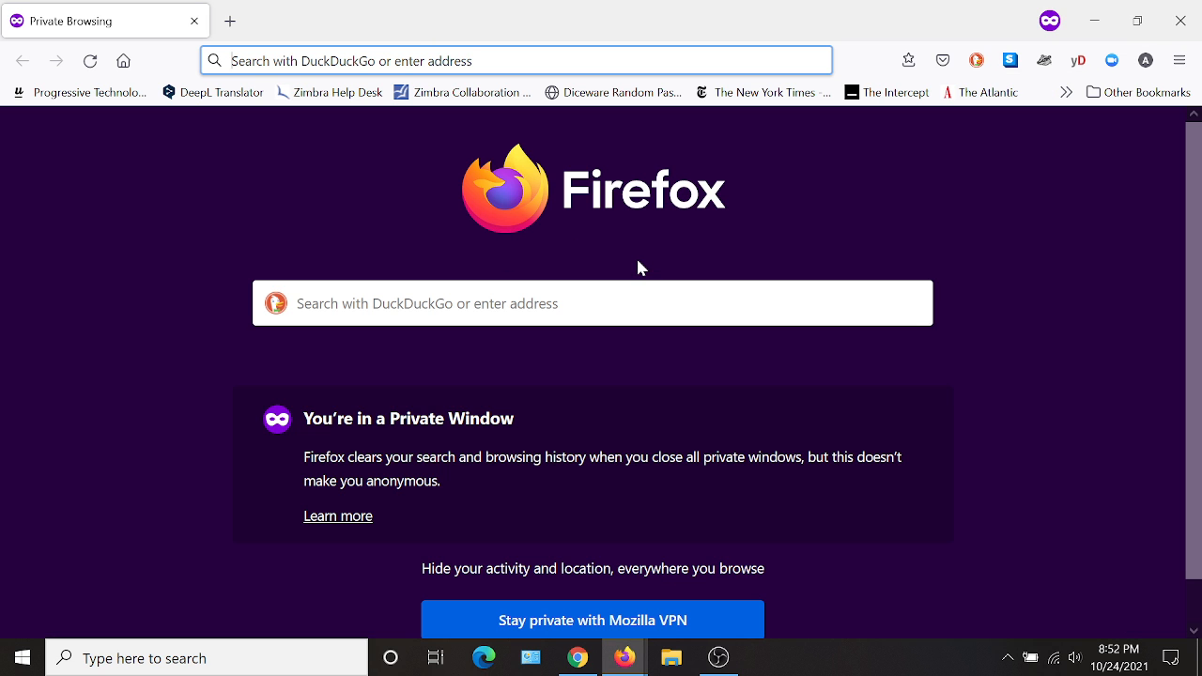
click(529, 49)
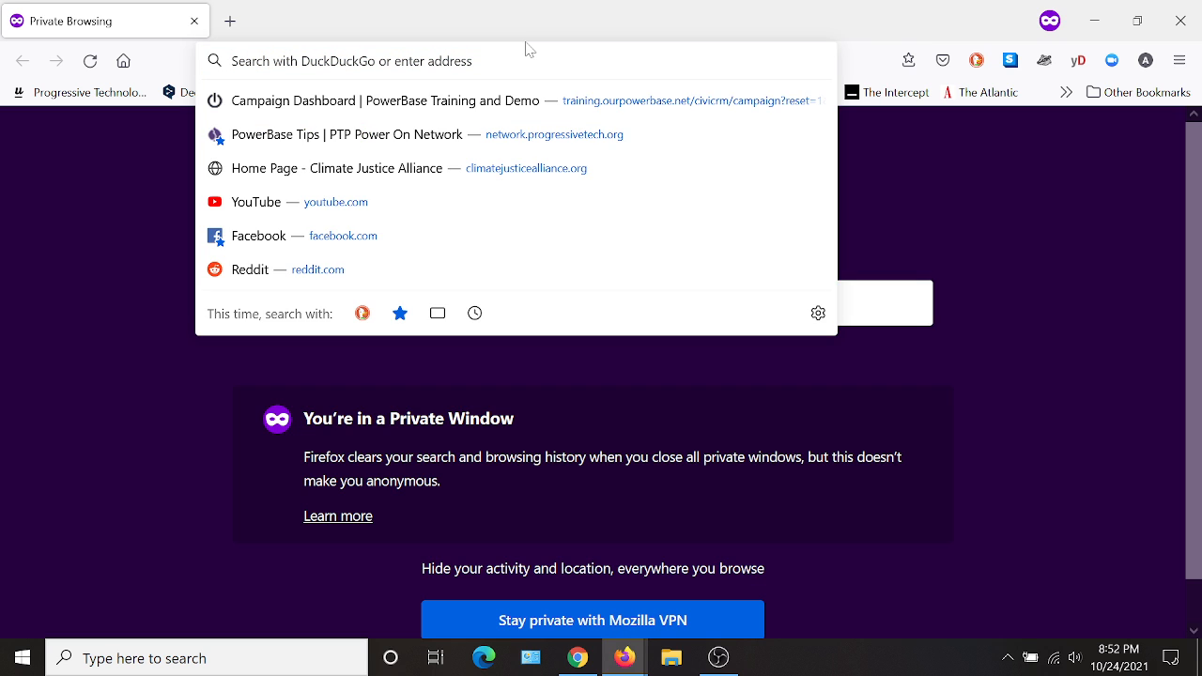
key(ctrl+v)
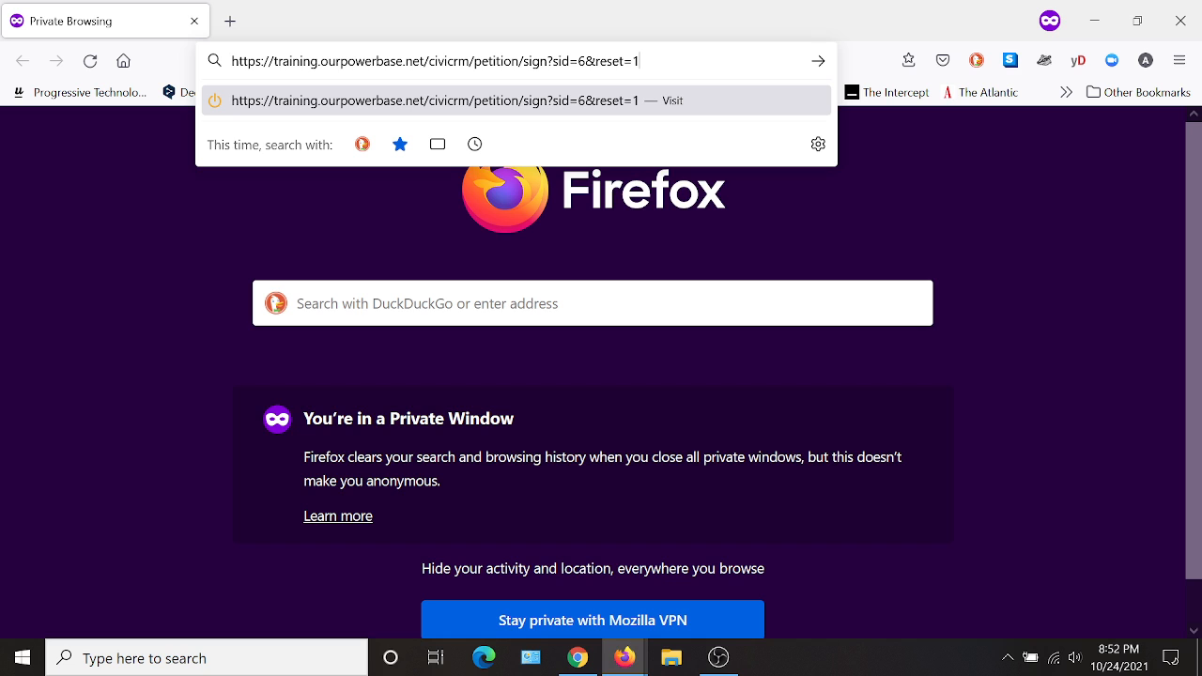
key(Return)
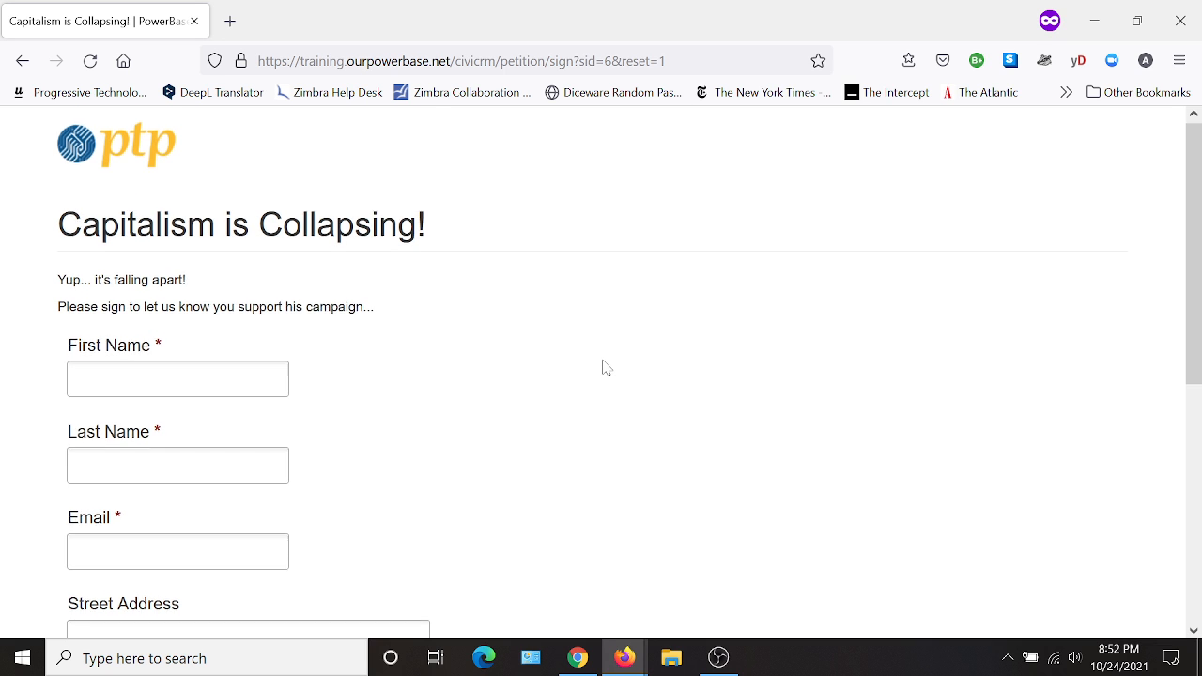
- Enter the signer's first and last name on the public petition form
scroll(604, 367, down, 2)
scroll(601, 357, up, 2)
scroll(630, 311, down, 2)
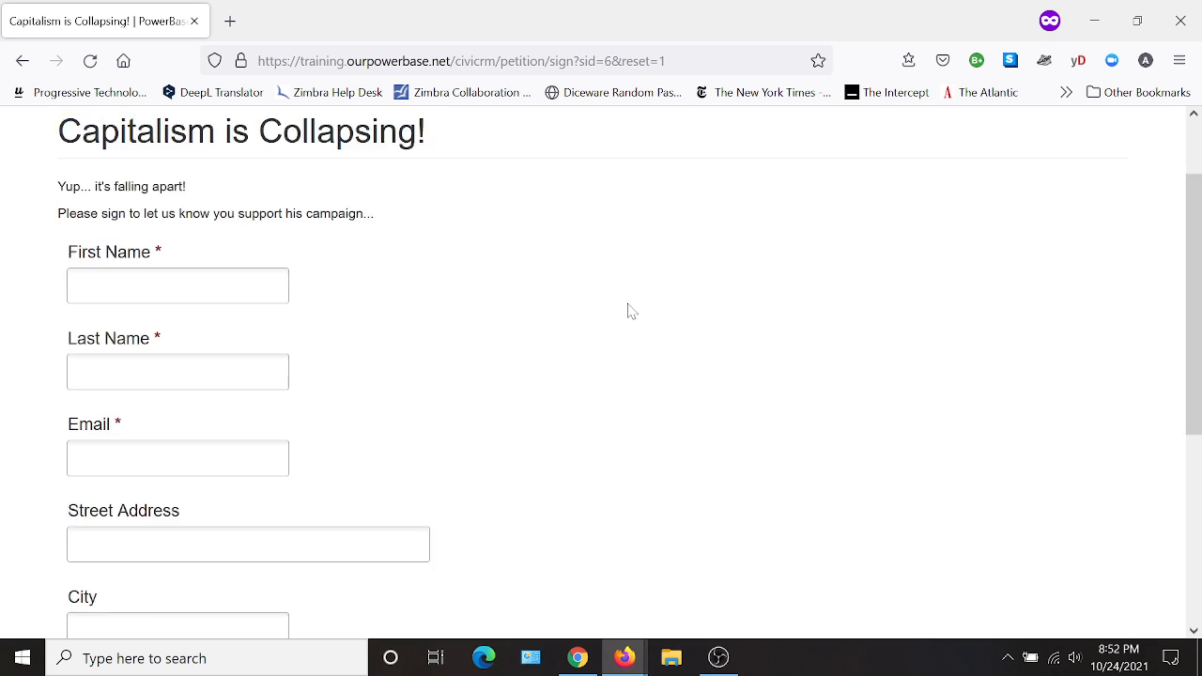
scroll(379, 263, up, 2)
click(178, 382)
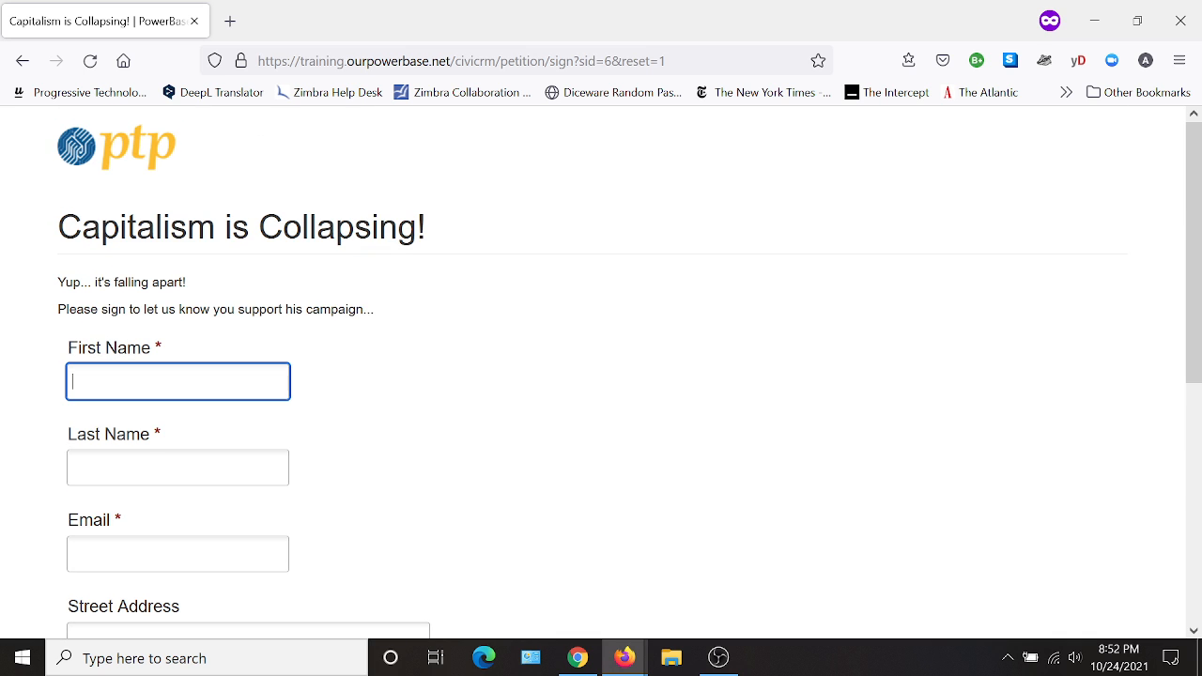
text(Someone)
key(Tab)
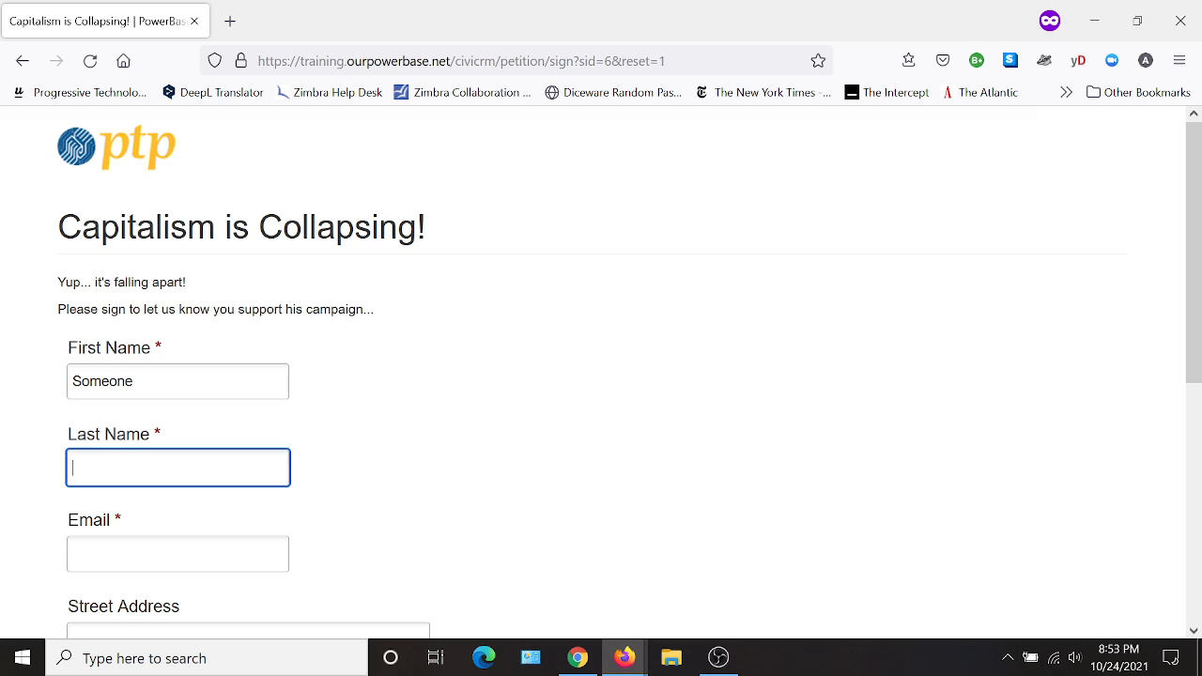
text(Whpo)
key(Tab)
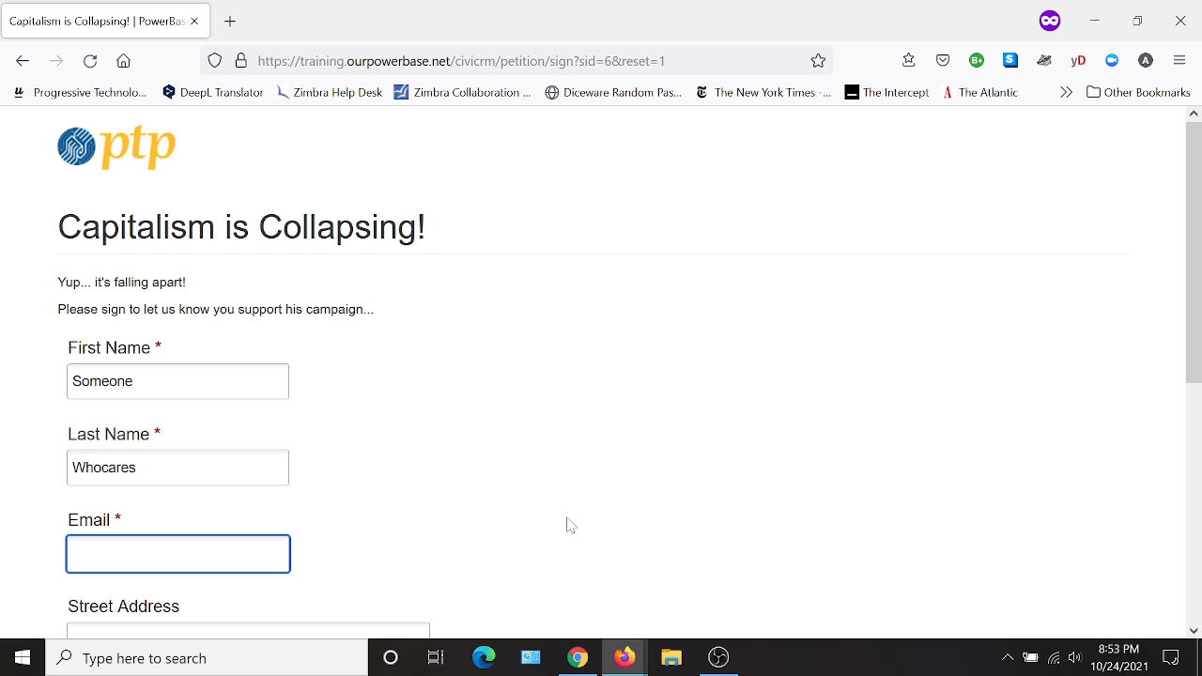
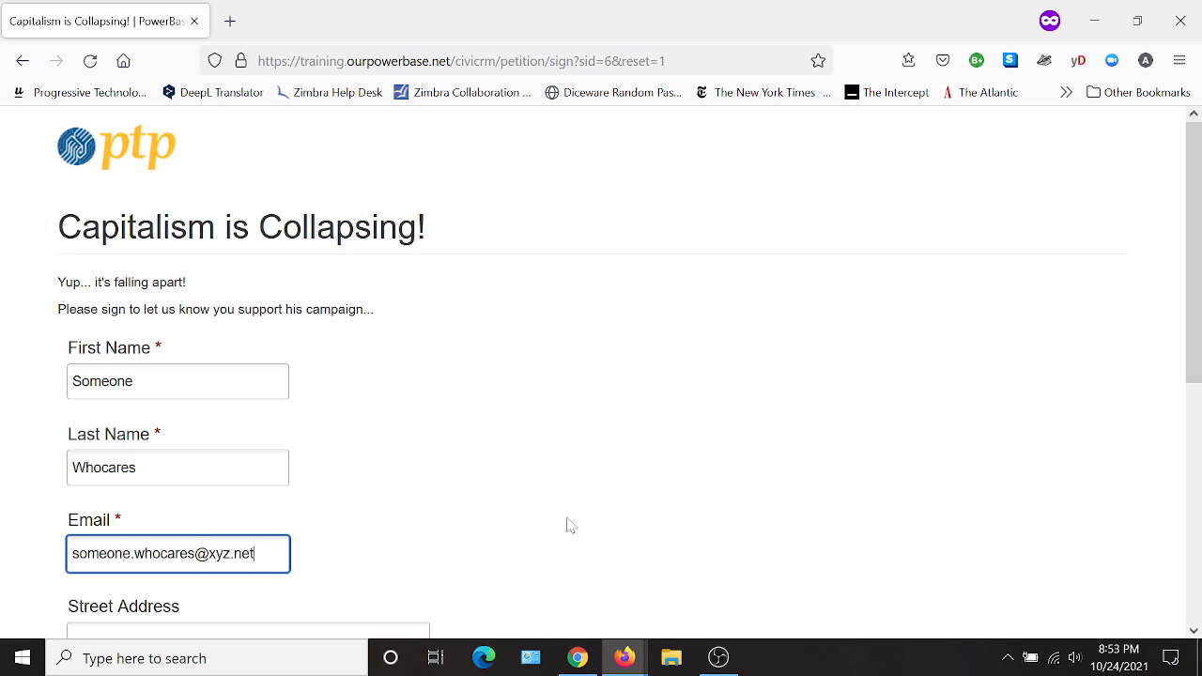
- Fill in the signer's zip code and submit the signature on the "Capitalism is Collapsing!" petition
scroll(545, 512, down, 2)
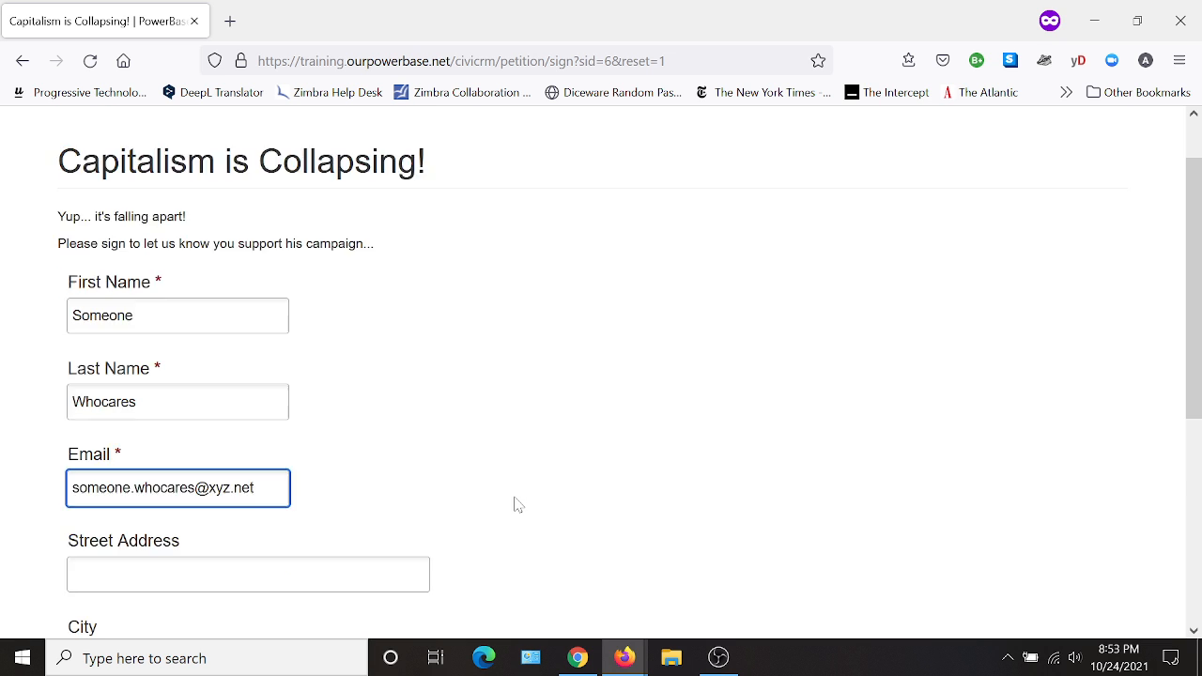
scroll(348, 479, down, 1)
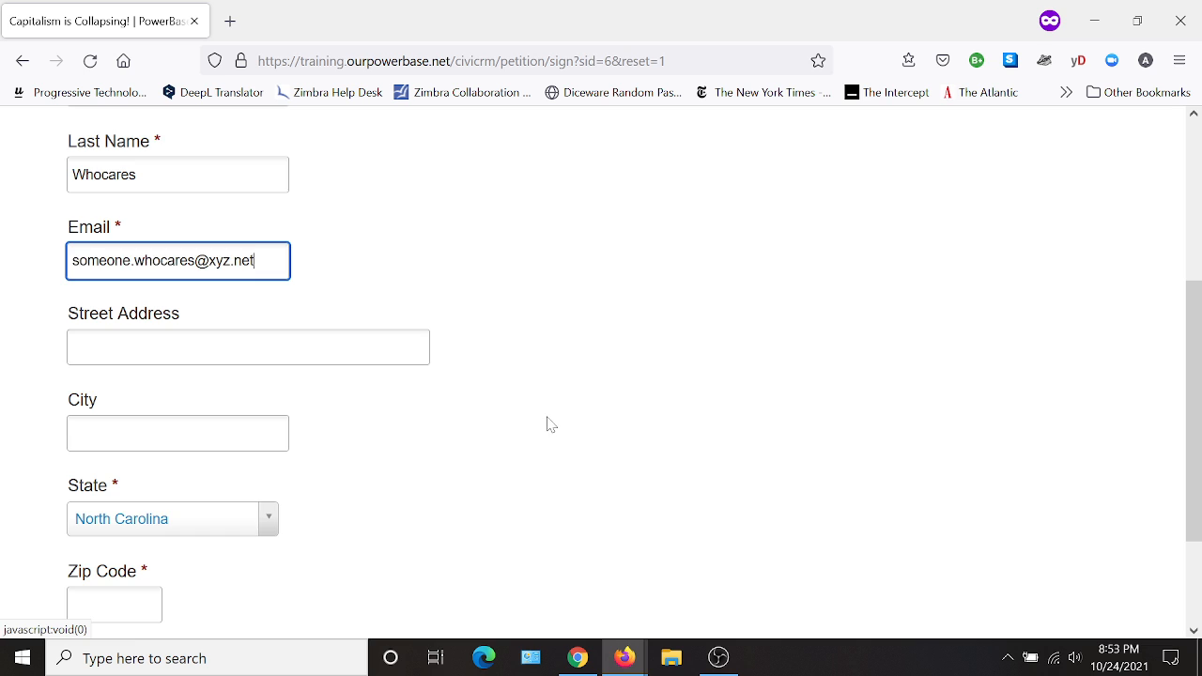
scroll(547, 423, down, 1)
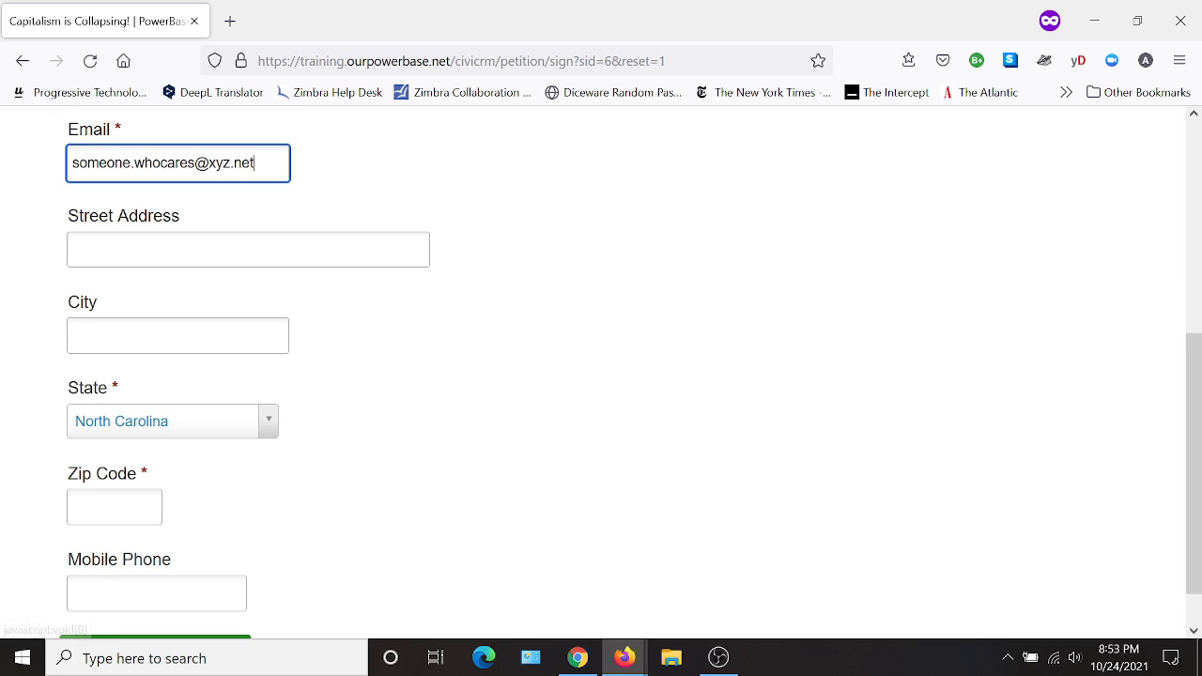
click(103, 507)
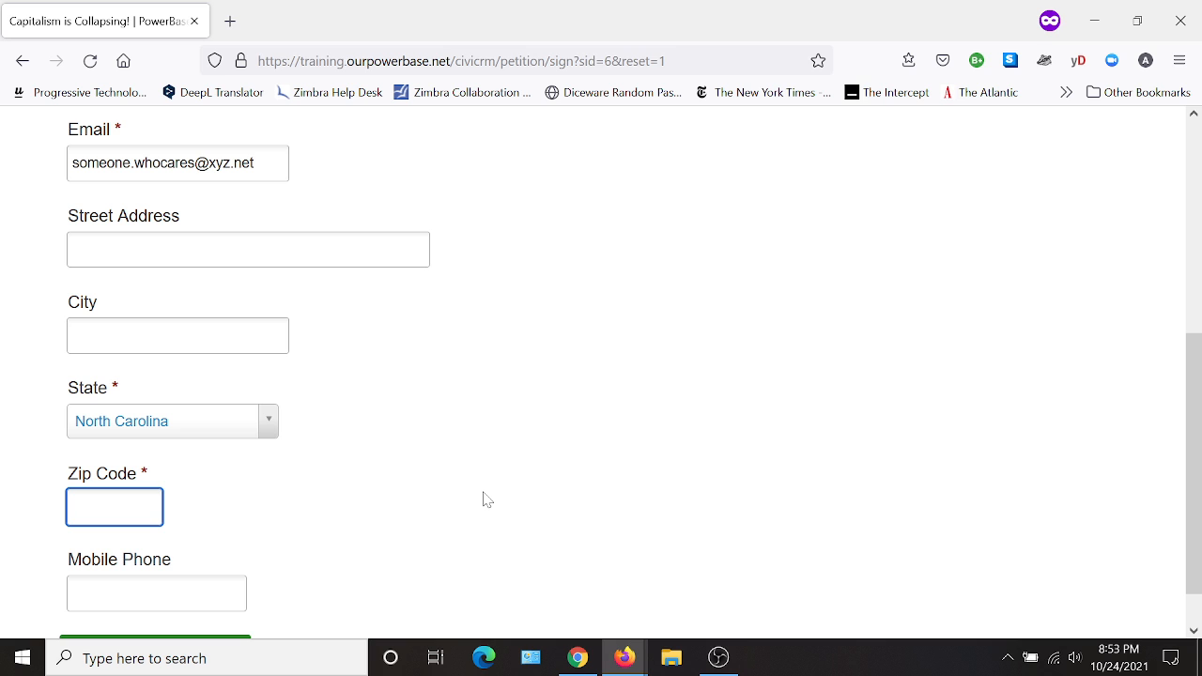
text(27284)
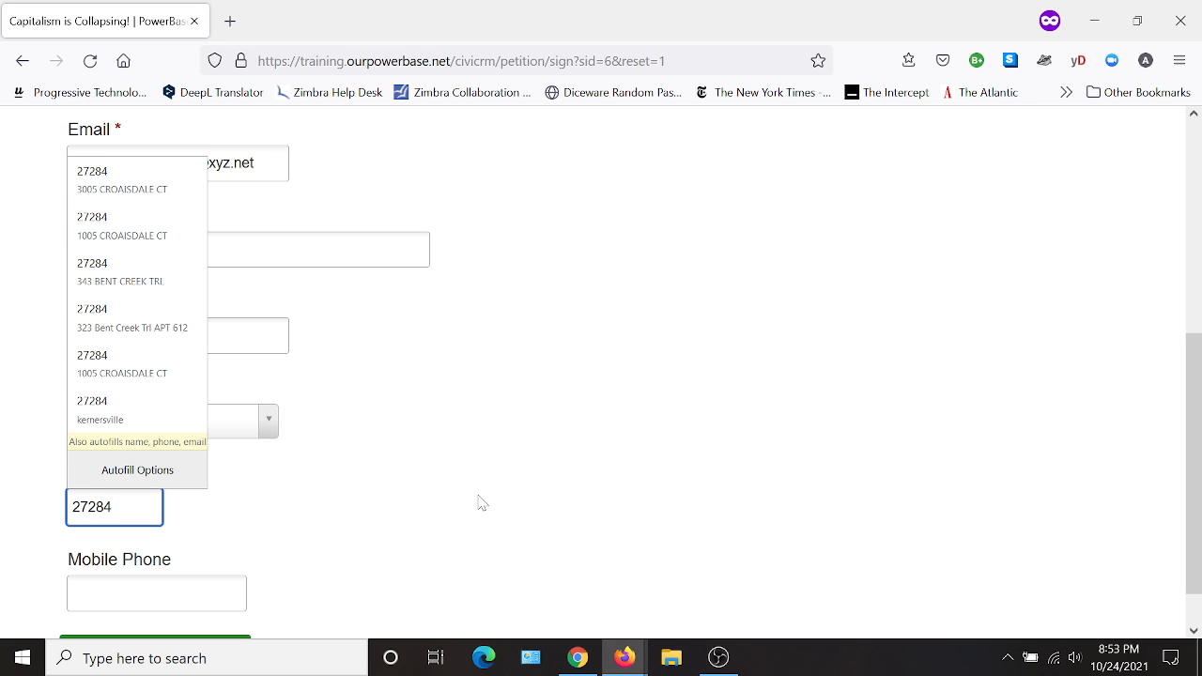
click(478, 498)
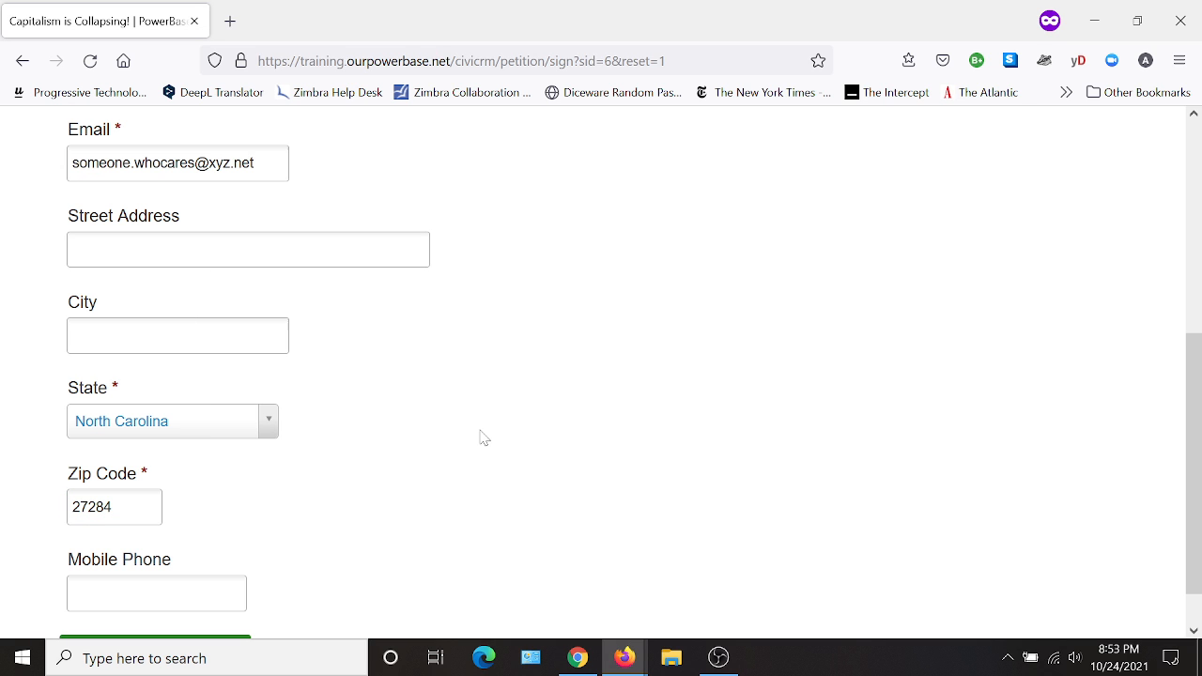
scroll(481, 438, down, 1)
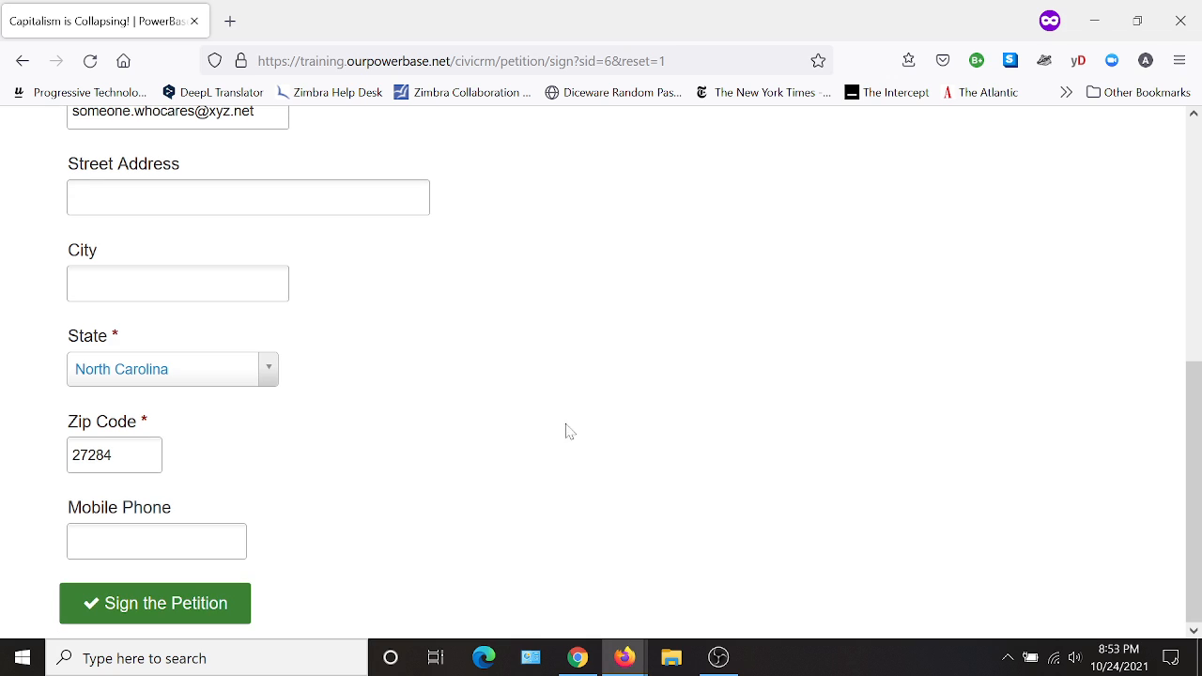
click(141, 606)
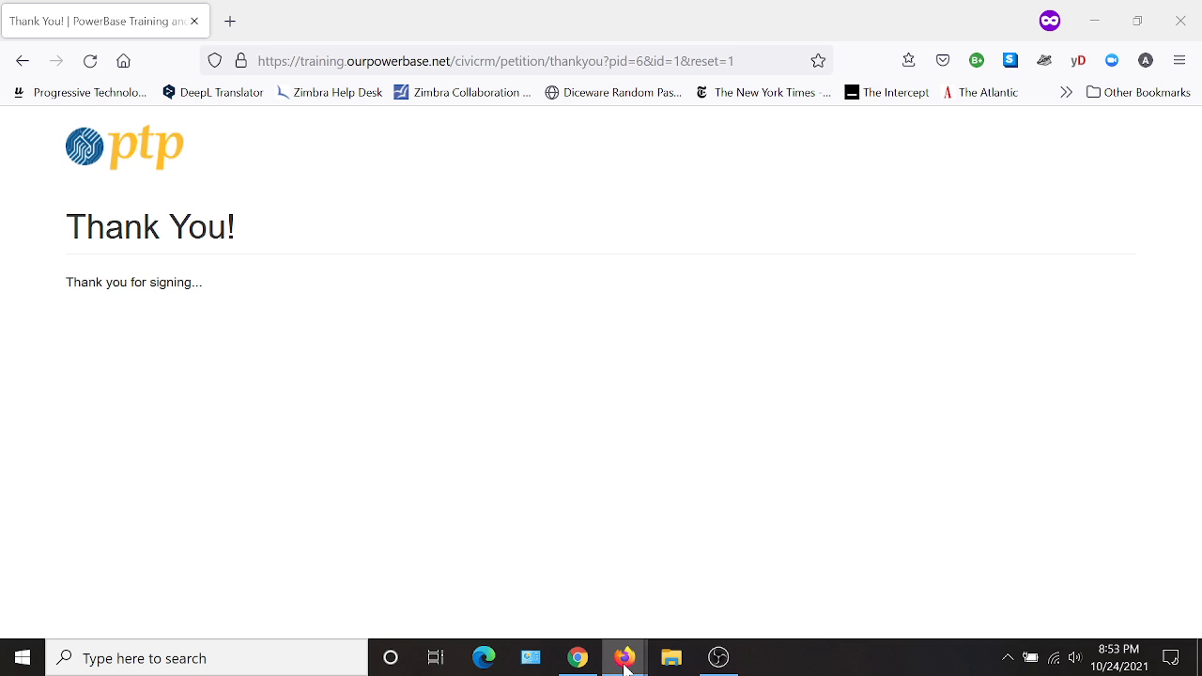
- Return to the regular, non-private browser window and open the petitions list of the campaign dashboard
mouse_move(625, 655)
click(485, 574)
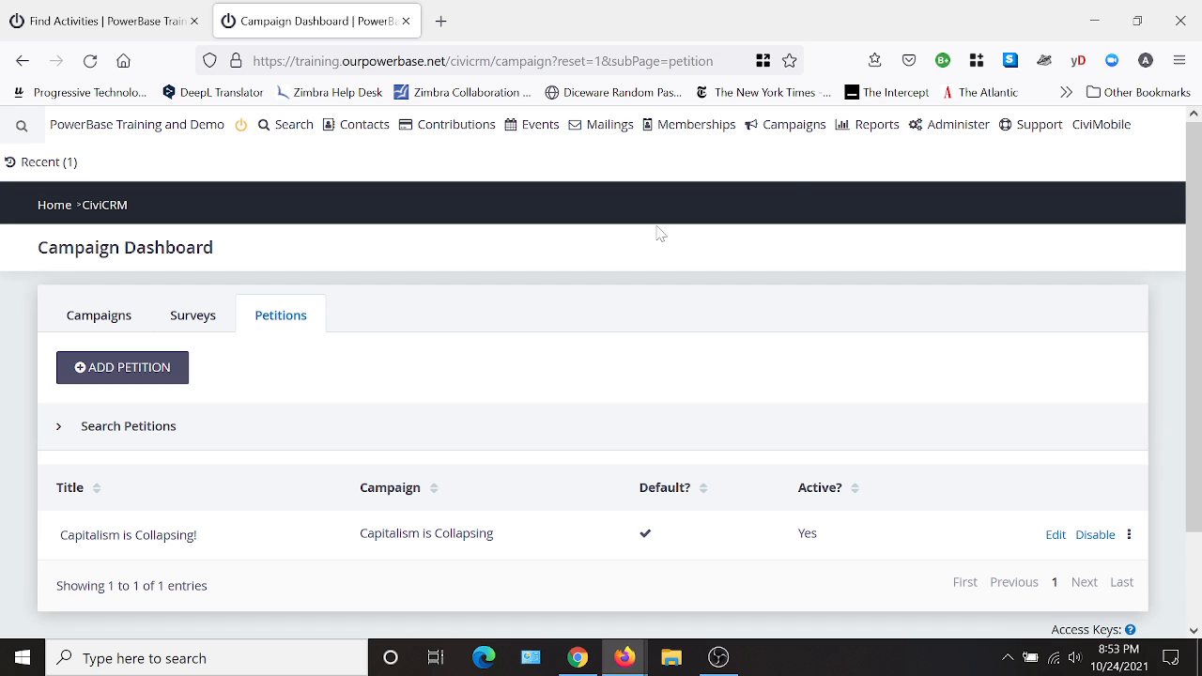
mouse_move(789, 127)
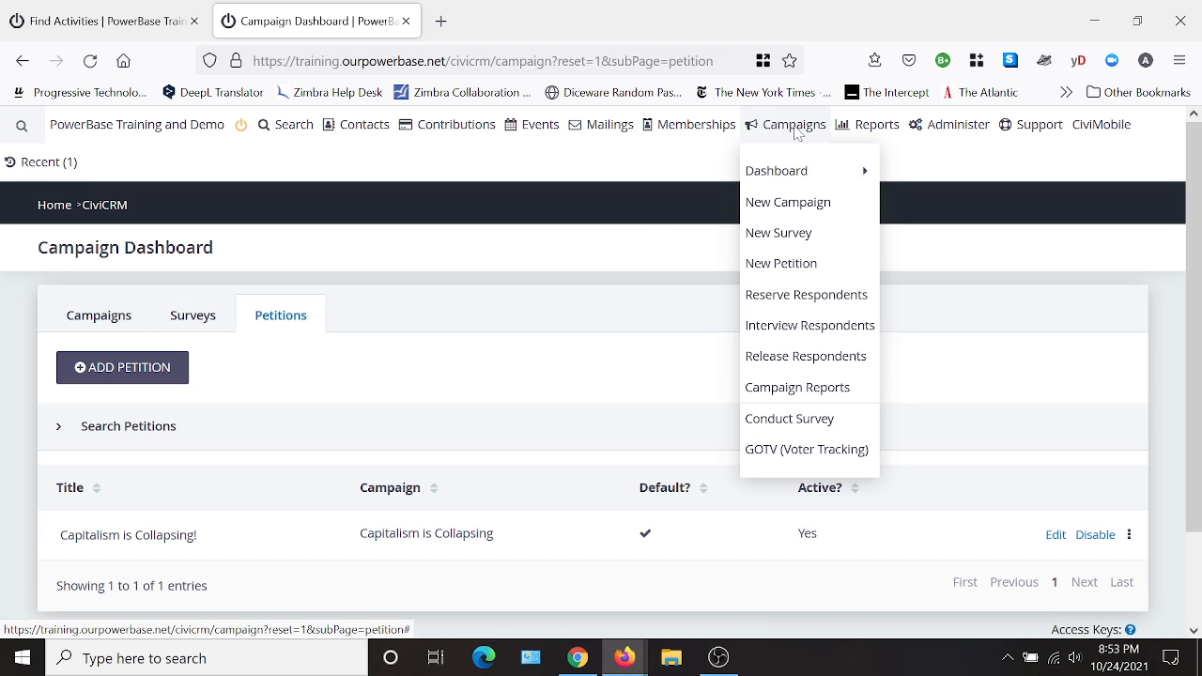
mouse_move(801, 177)
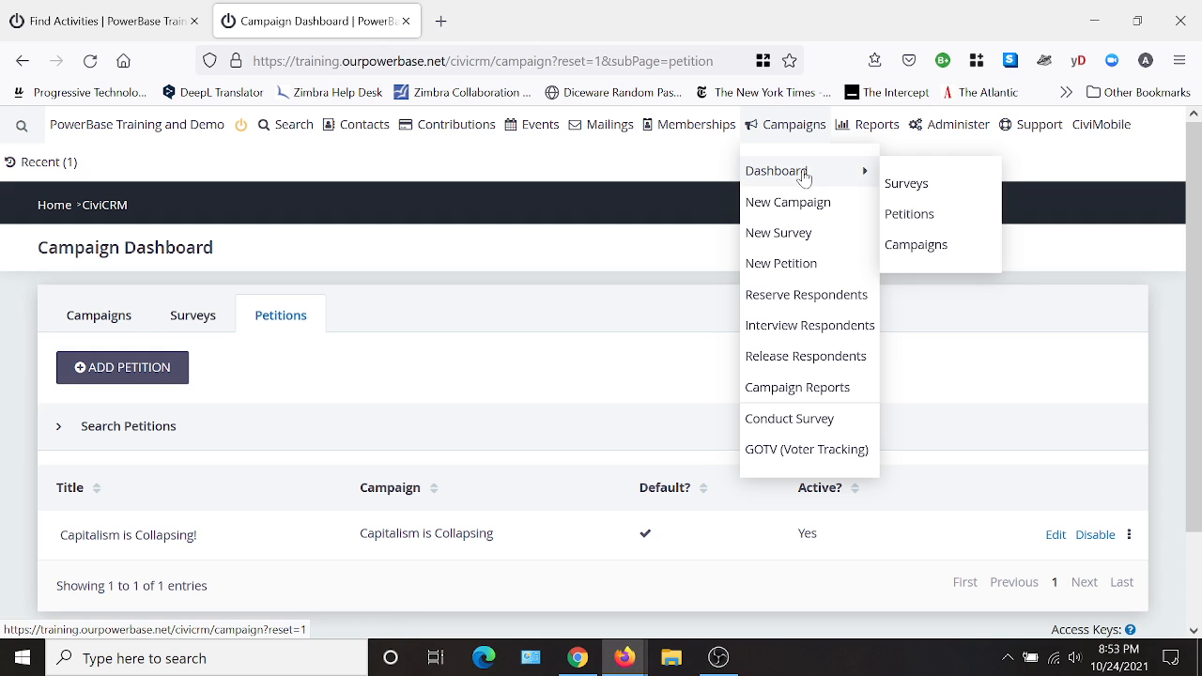
click(907, 216)
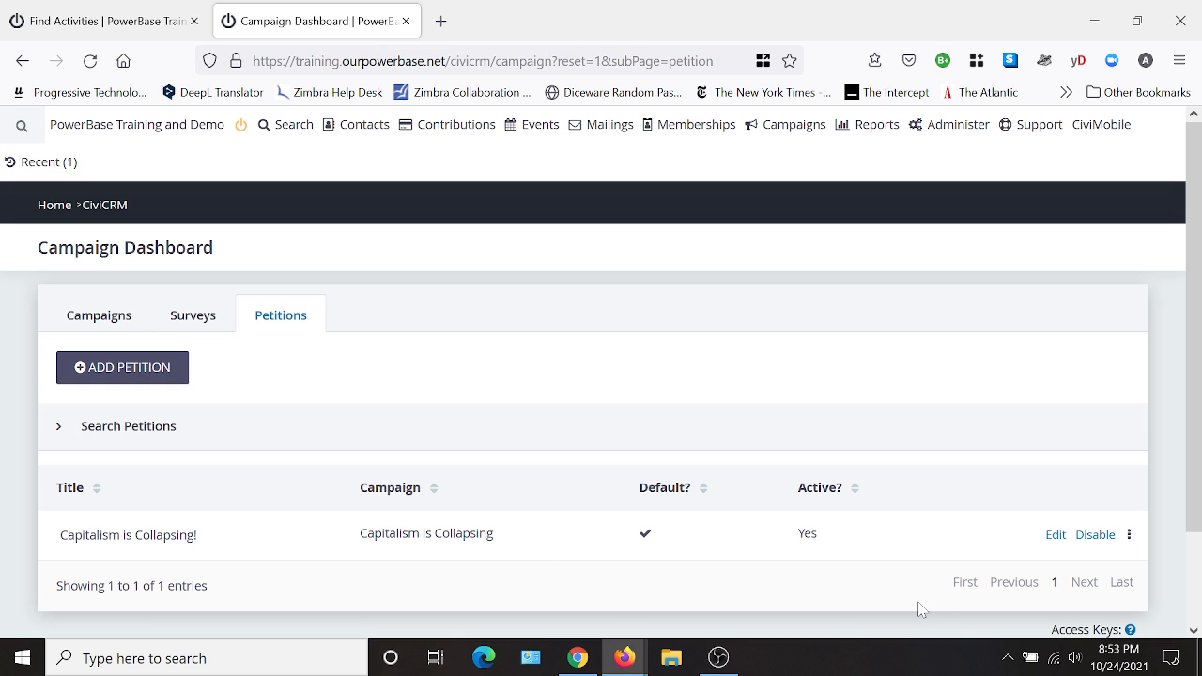
- List the signatures collected for the "Capitalism is Collapsing!" petition
click(1130, 535)
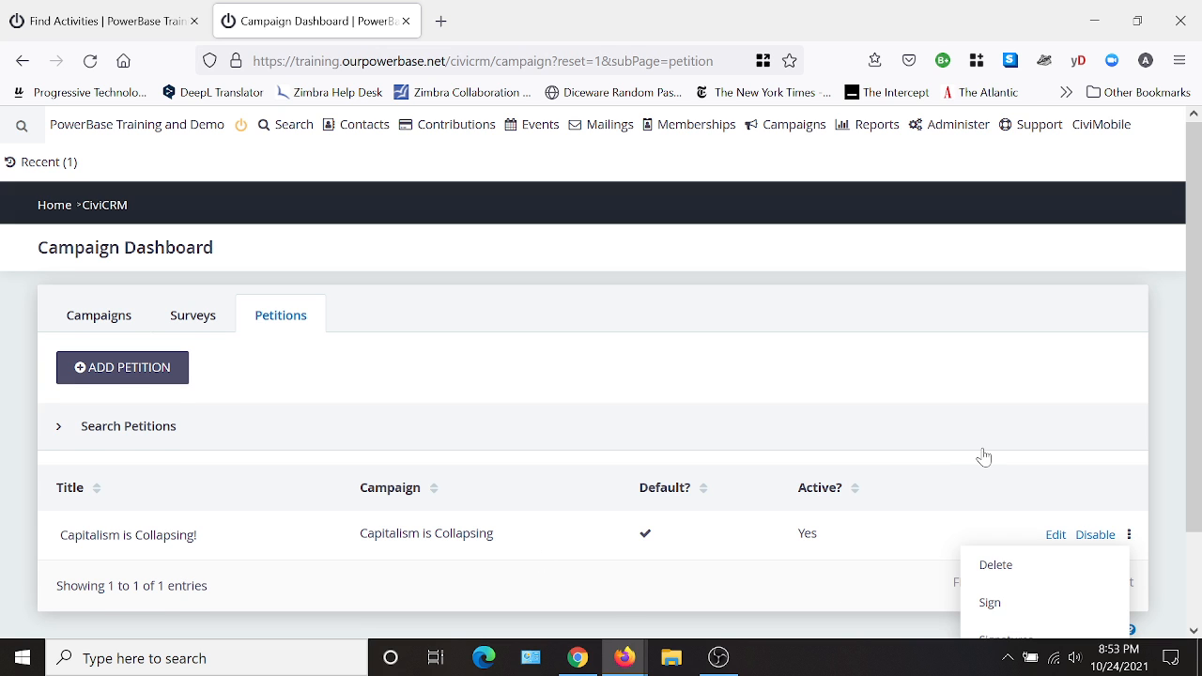
scroll(983, 457, down, 2)
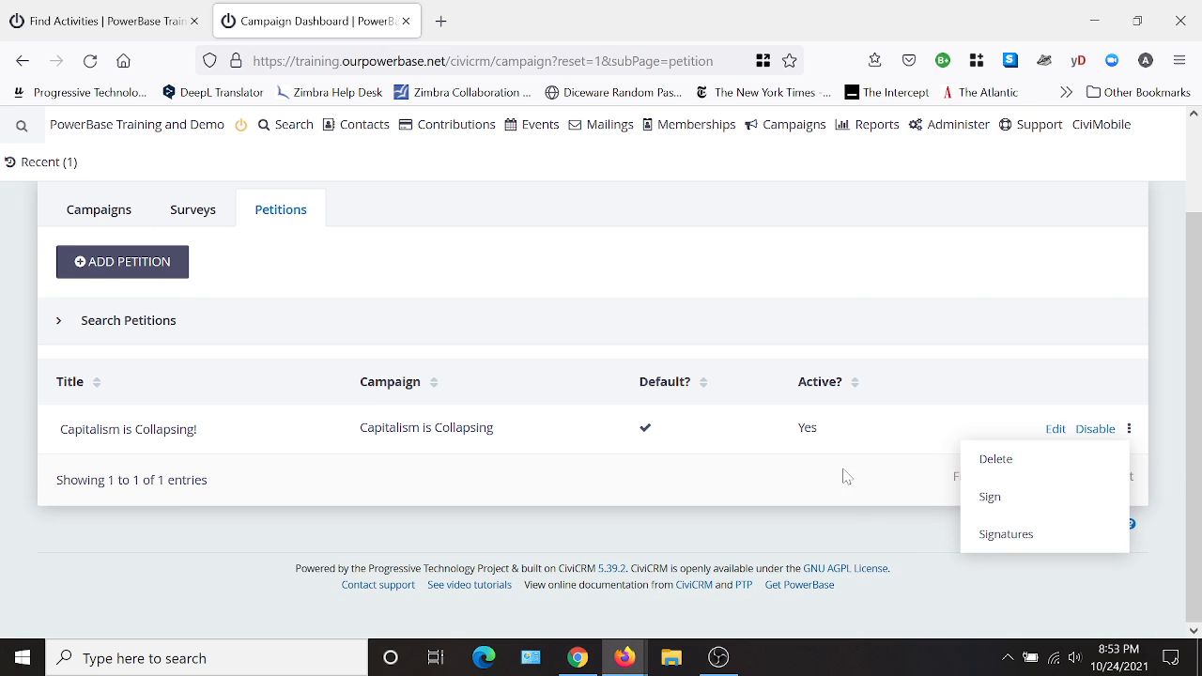
click(1021, 537)
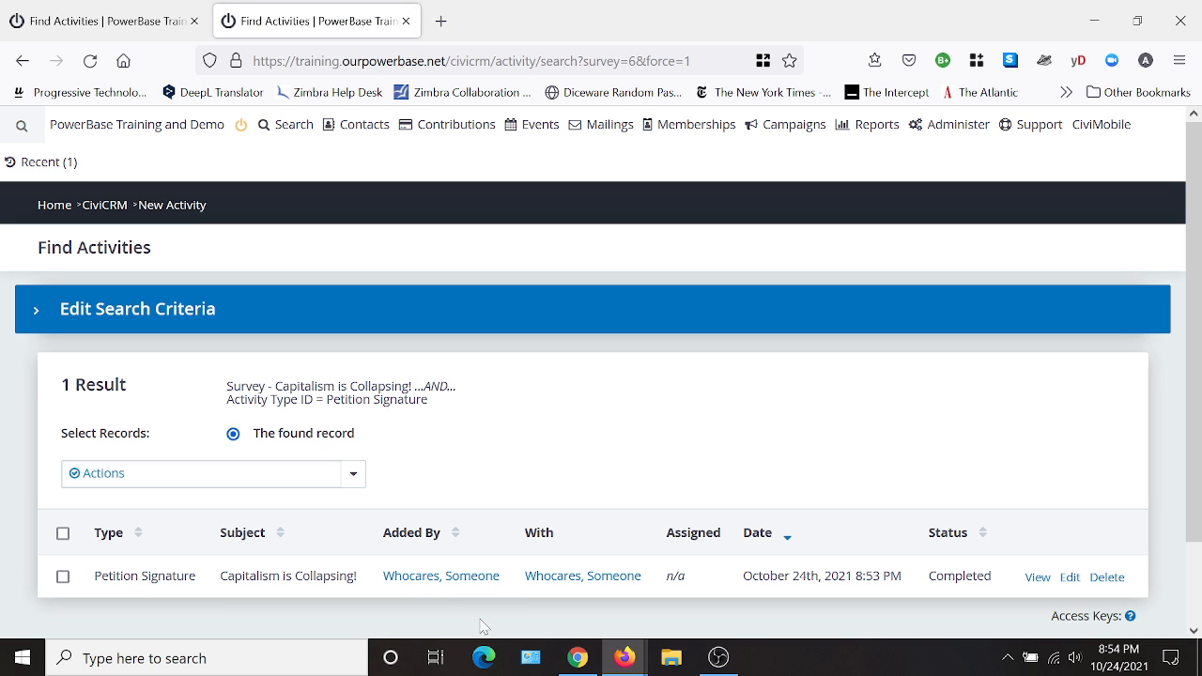
- Review the actions available for the found petition signature records without running any of them
scroll(555, 424, down, 2)
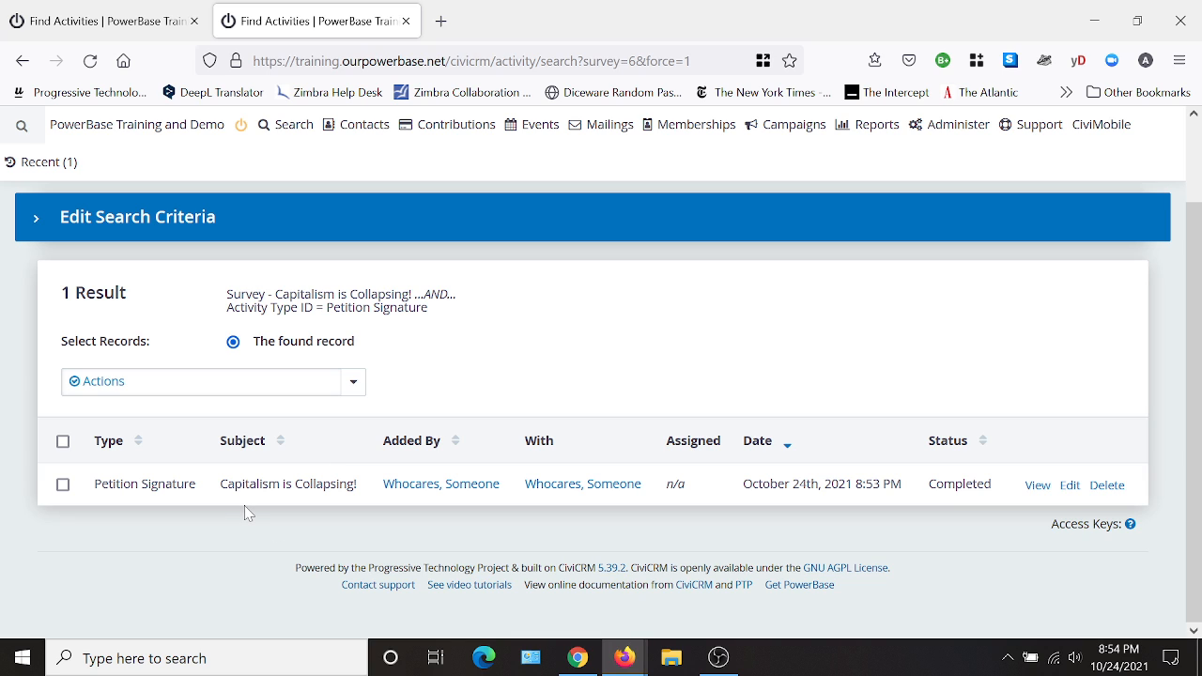
click(183, 394)
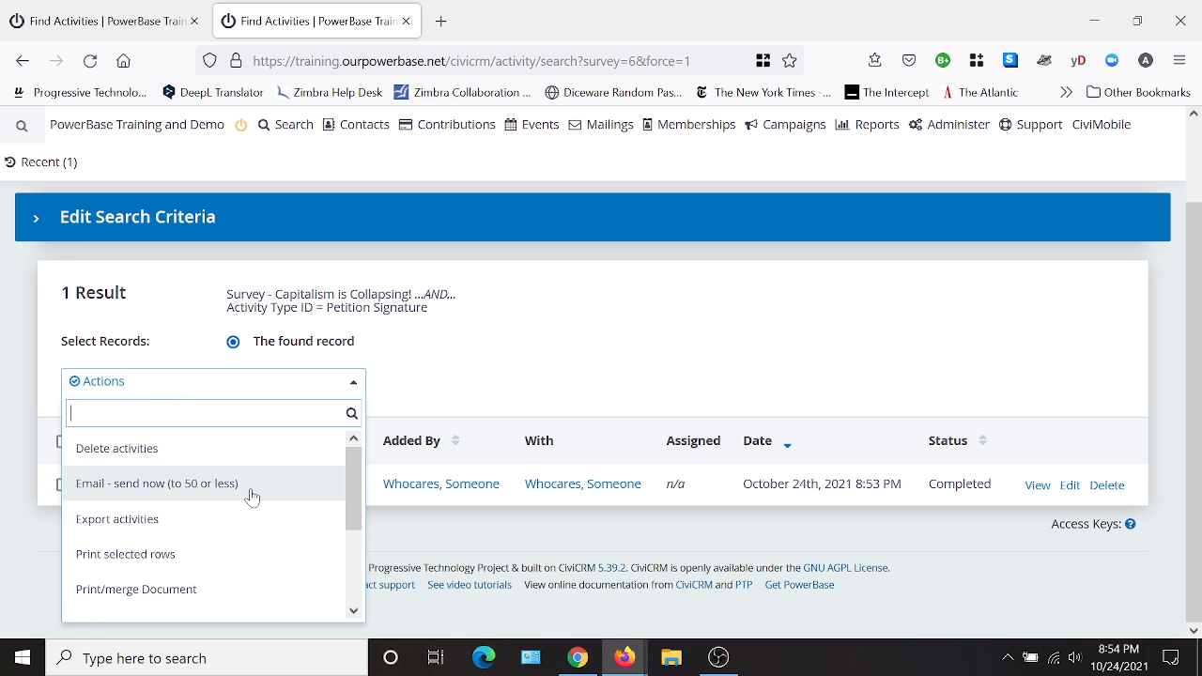
scroll(263, 507, down, 2)
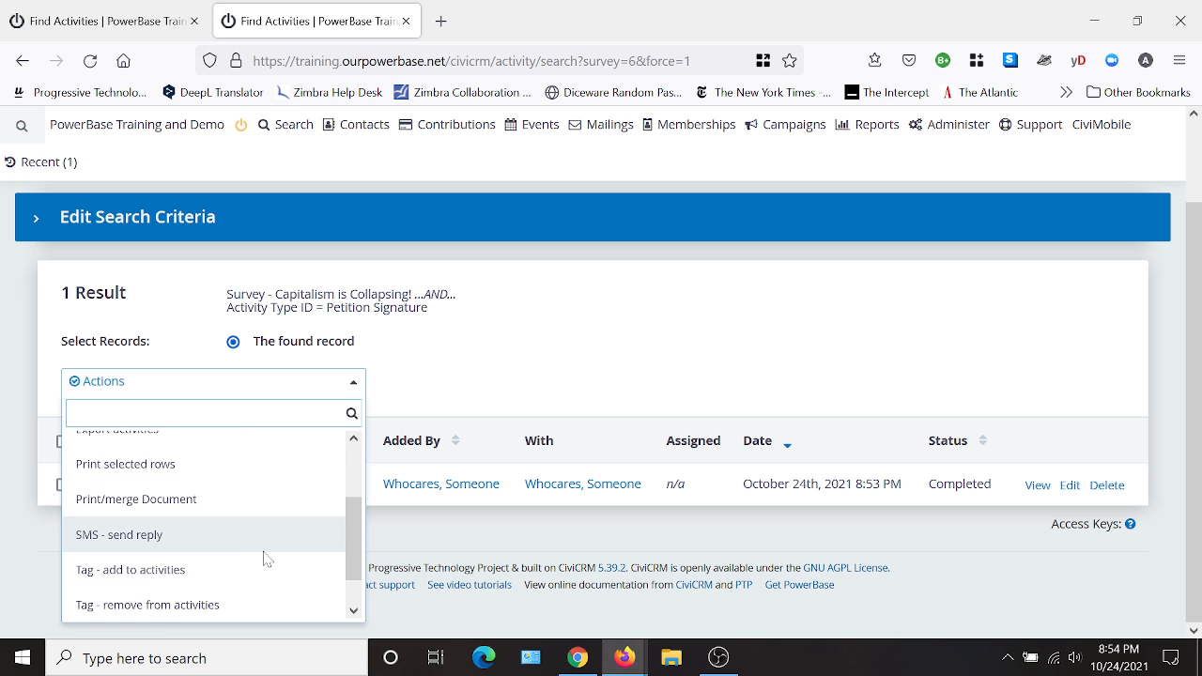
scroll(263, 561, down, 1)
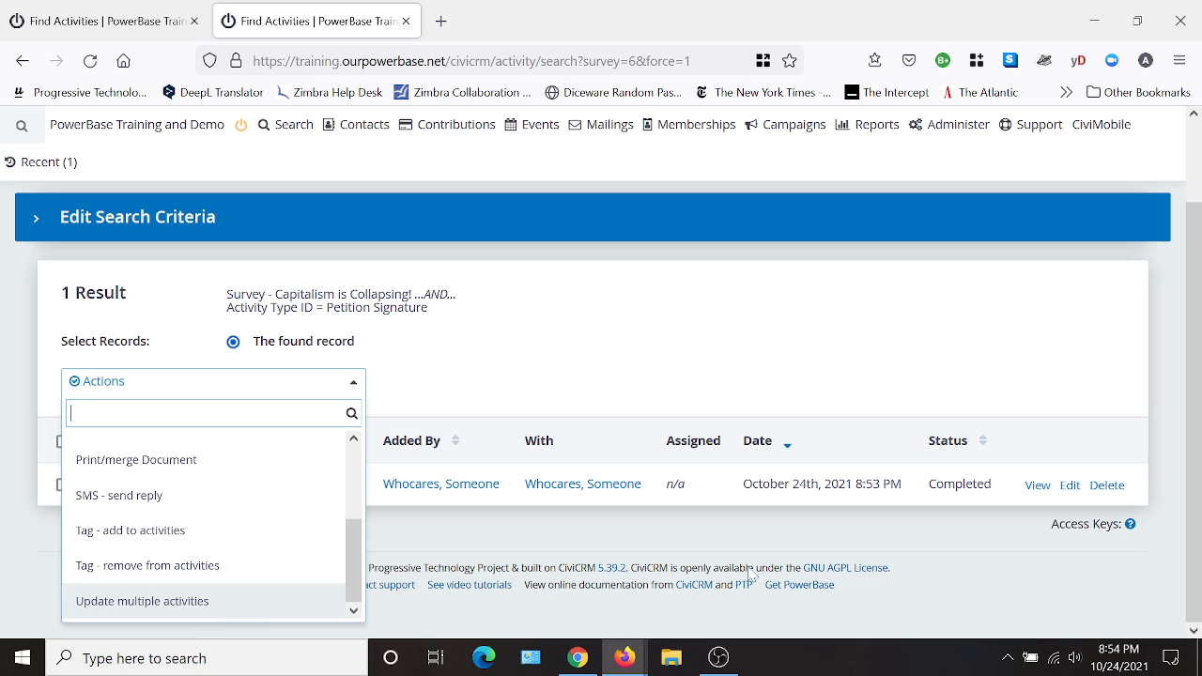
click(1003, 564)
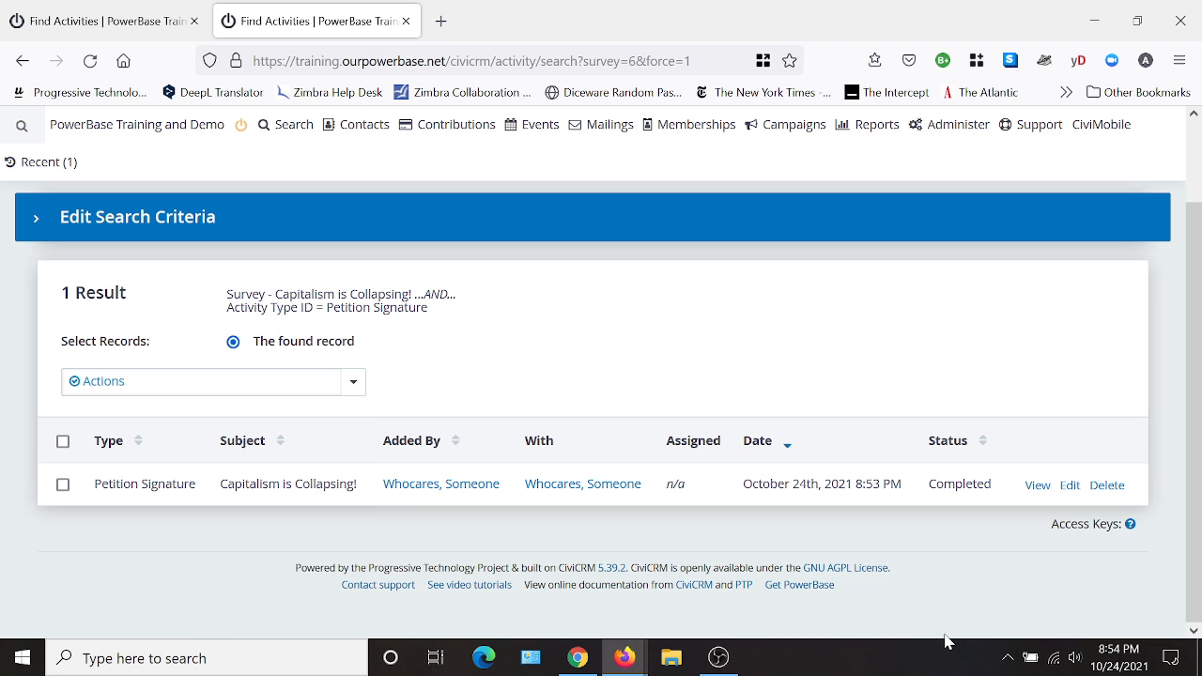
- Open the contact record of the person who added the petition signature in a new browser tab
right_click(421, 496)
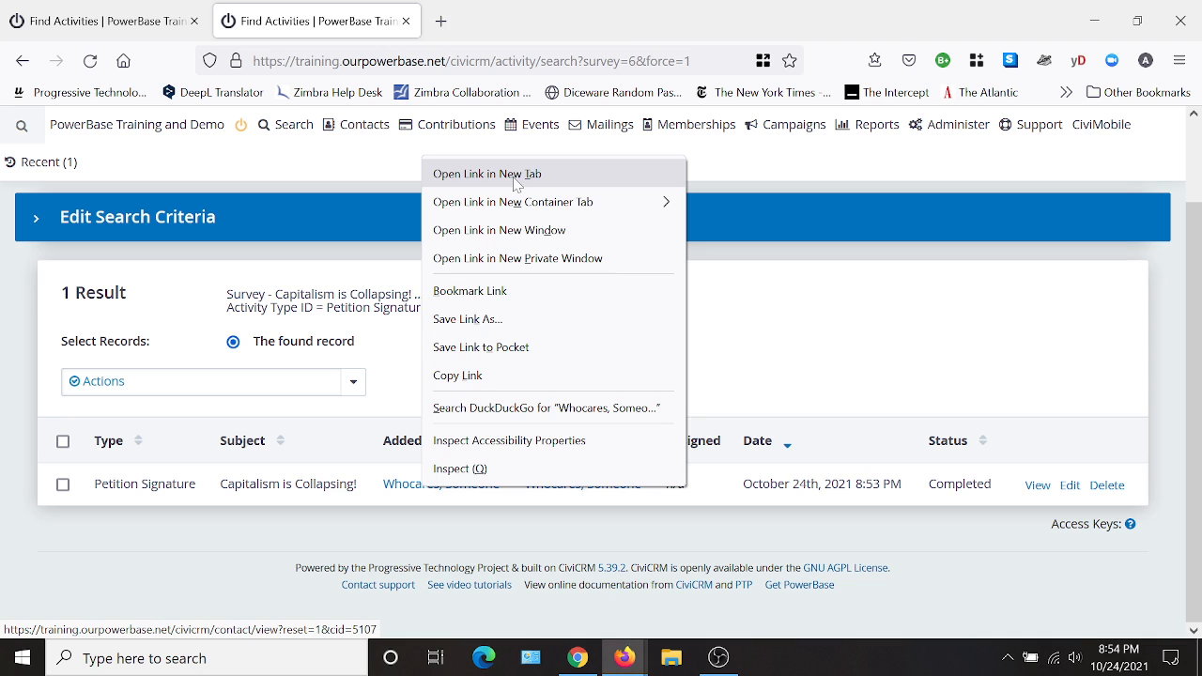
click(516, 184)
click(532, 28)
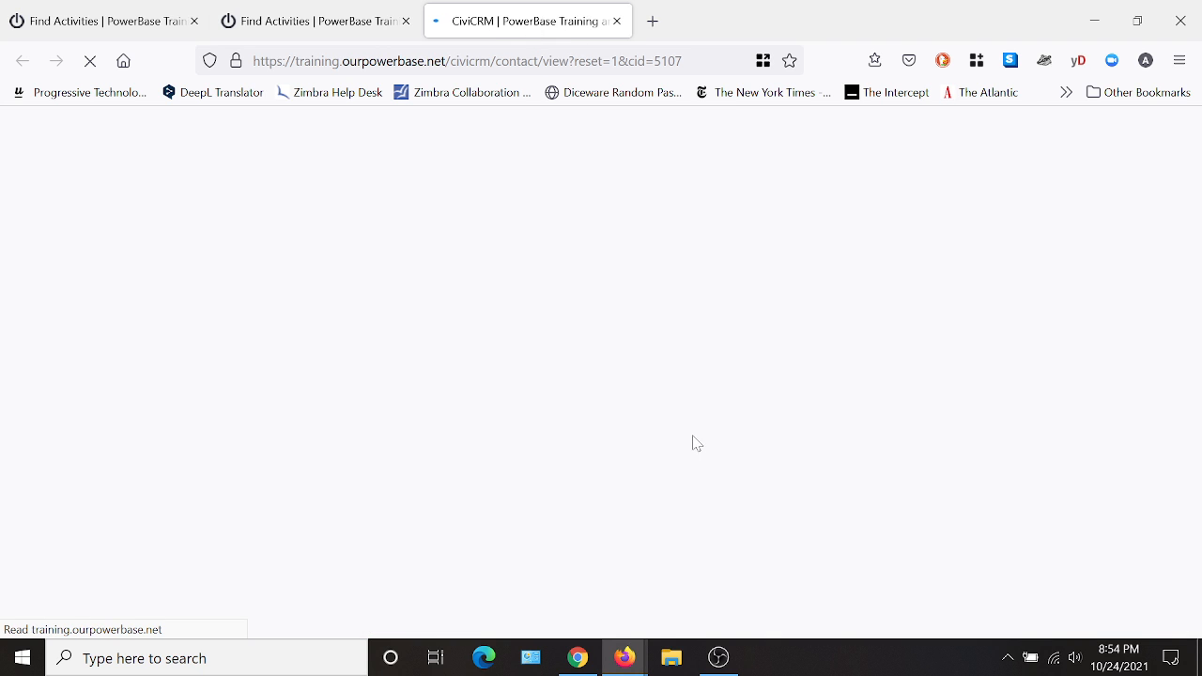
- Examine the signer's contact summary, including the source, home email and web address details
scroll(564, 244, down, 2)
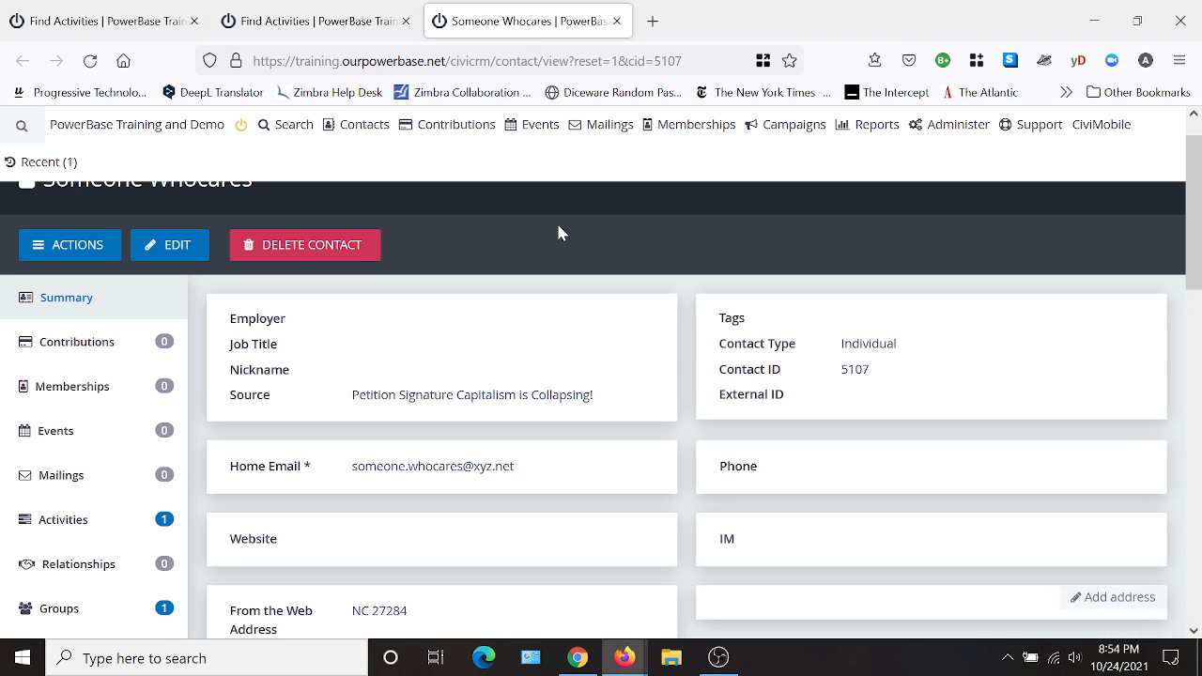
scroll(558, 233, down, 1)
mouse_move(429, 410)
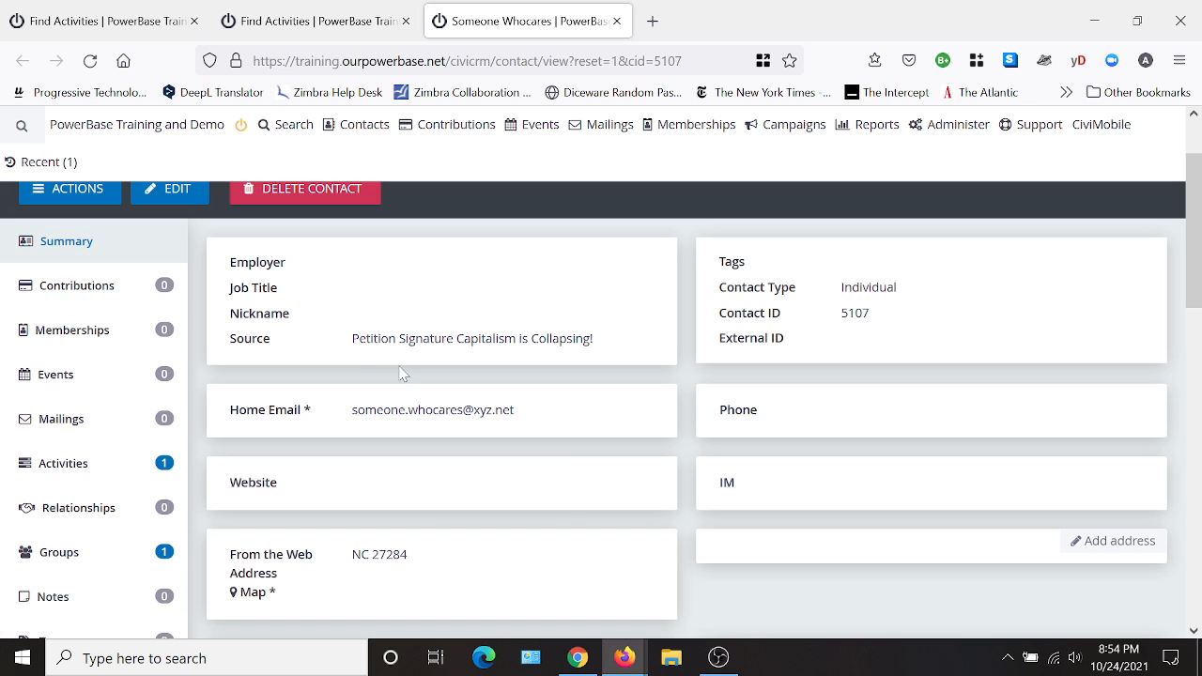
mouse_move(432, 349)
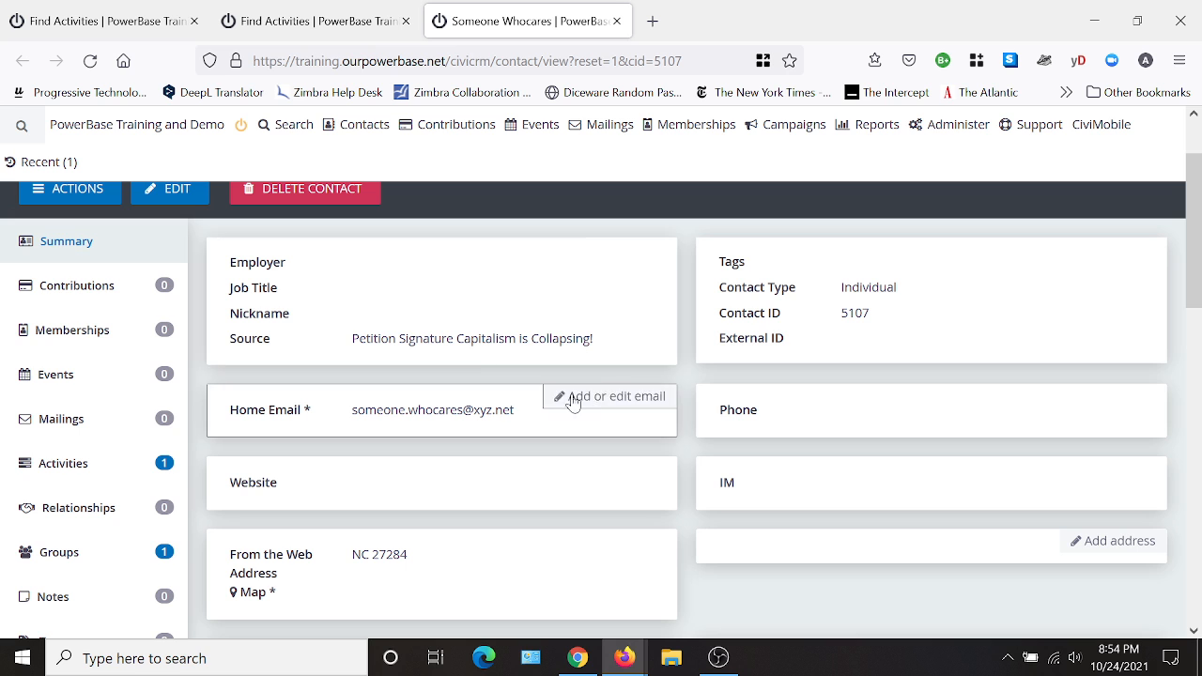
scroll(541, 358, down, 1)
scroll(564, 368, down, 1)
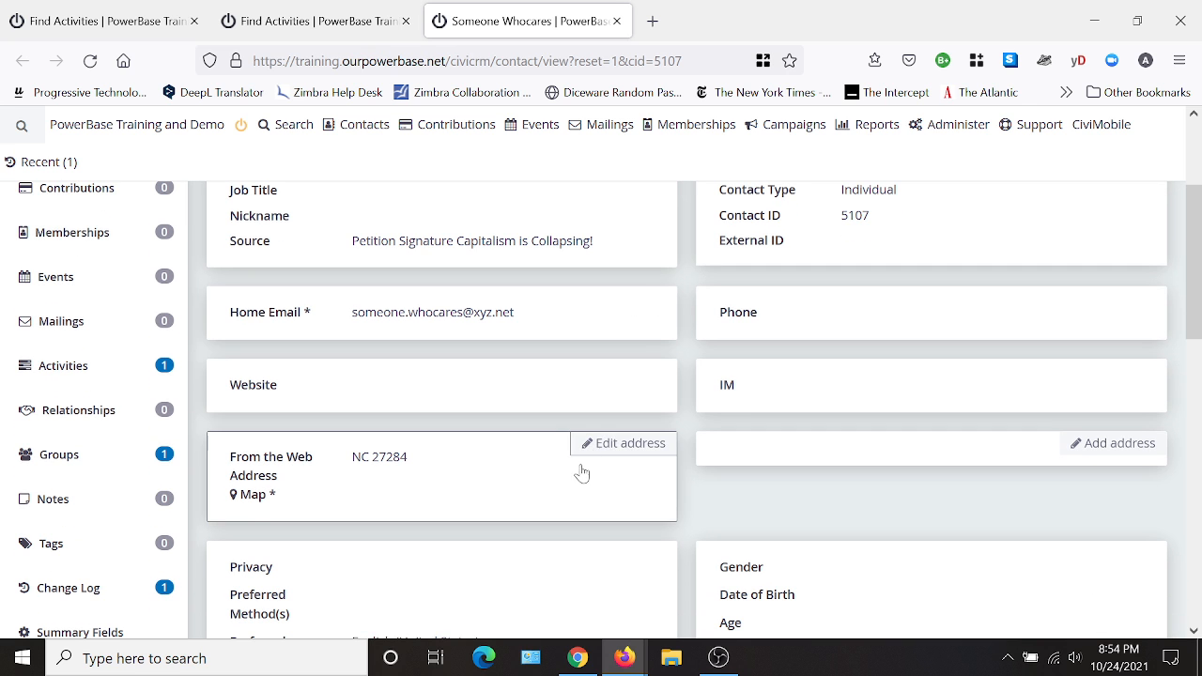
scroll(579, 473, down, 2)
scroll(551, 488, up, 3)
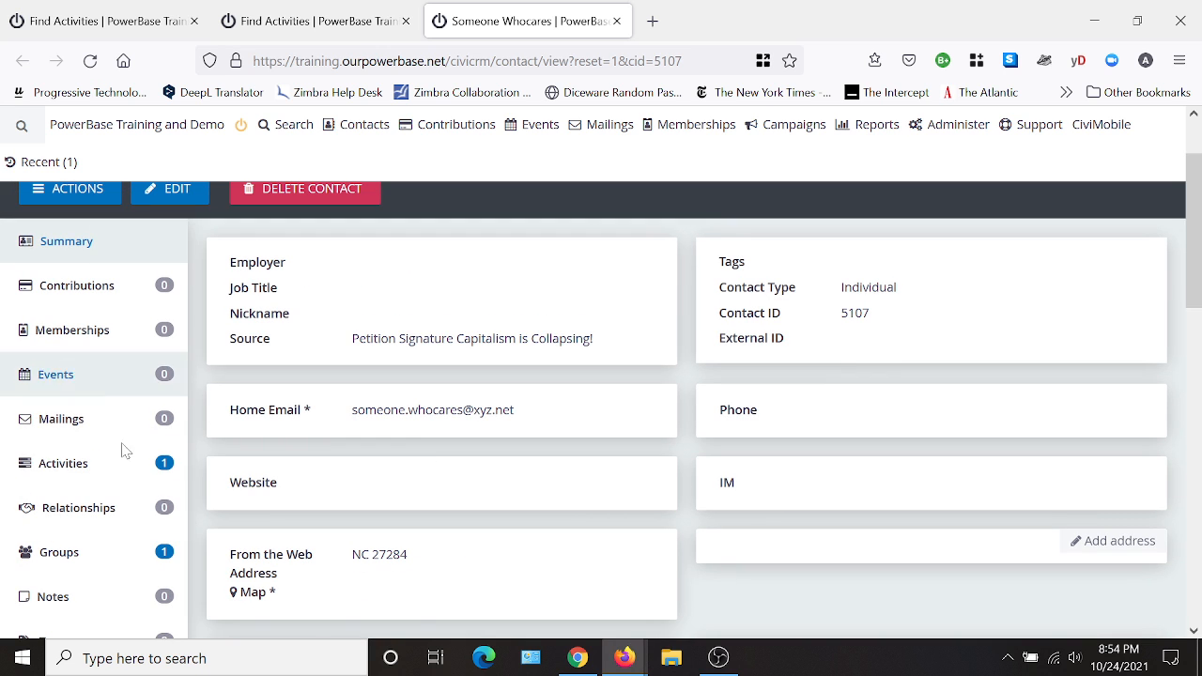
- View the petition signature in the contact's activities, highlight its campaign name, and close the activity details
click(79, 473)
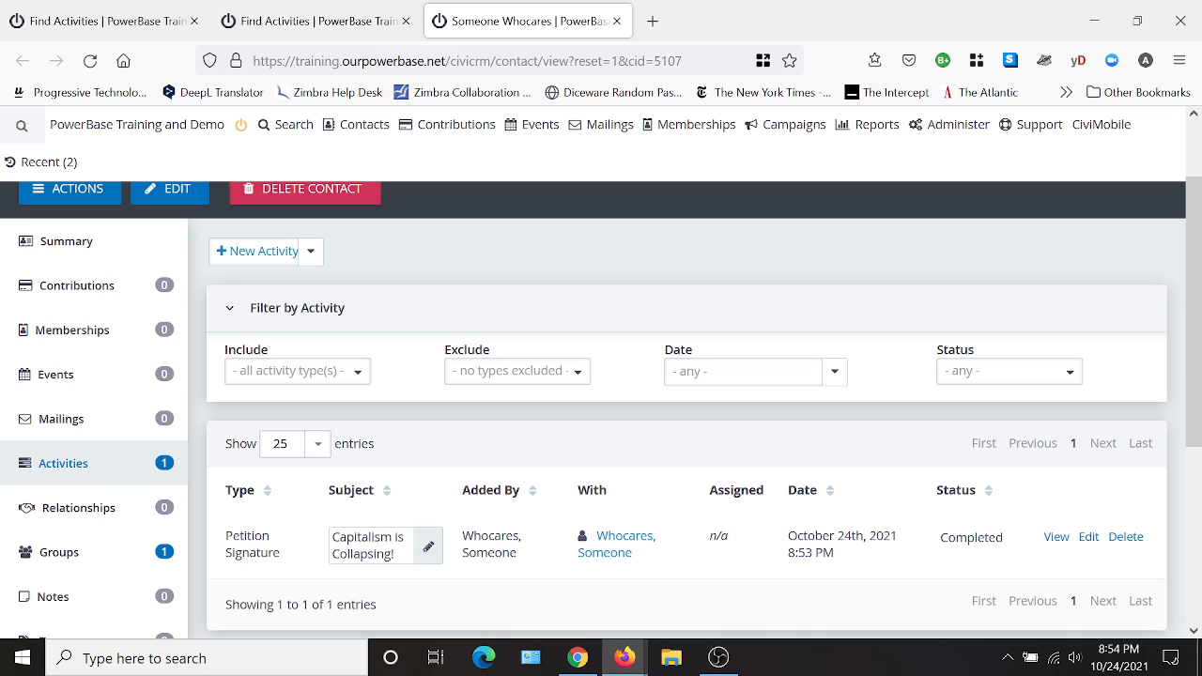
click(1057, 537)
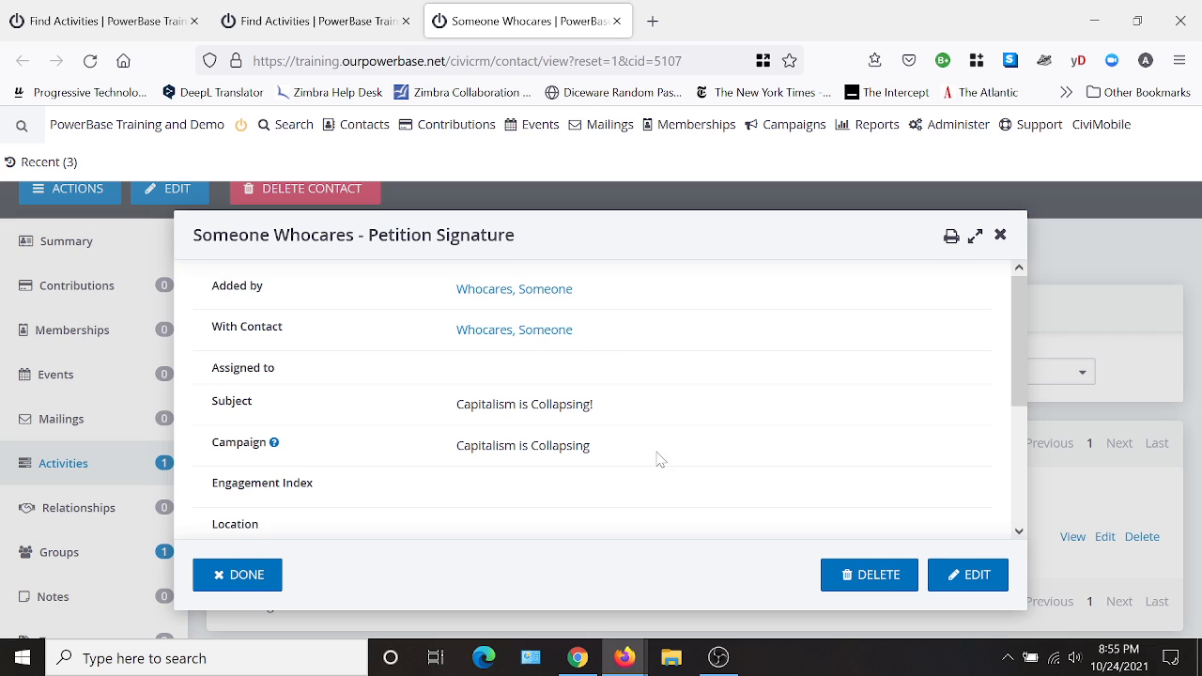
drag(620, 449, 458, 458)
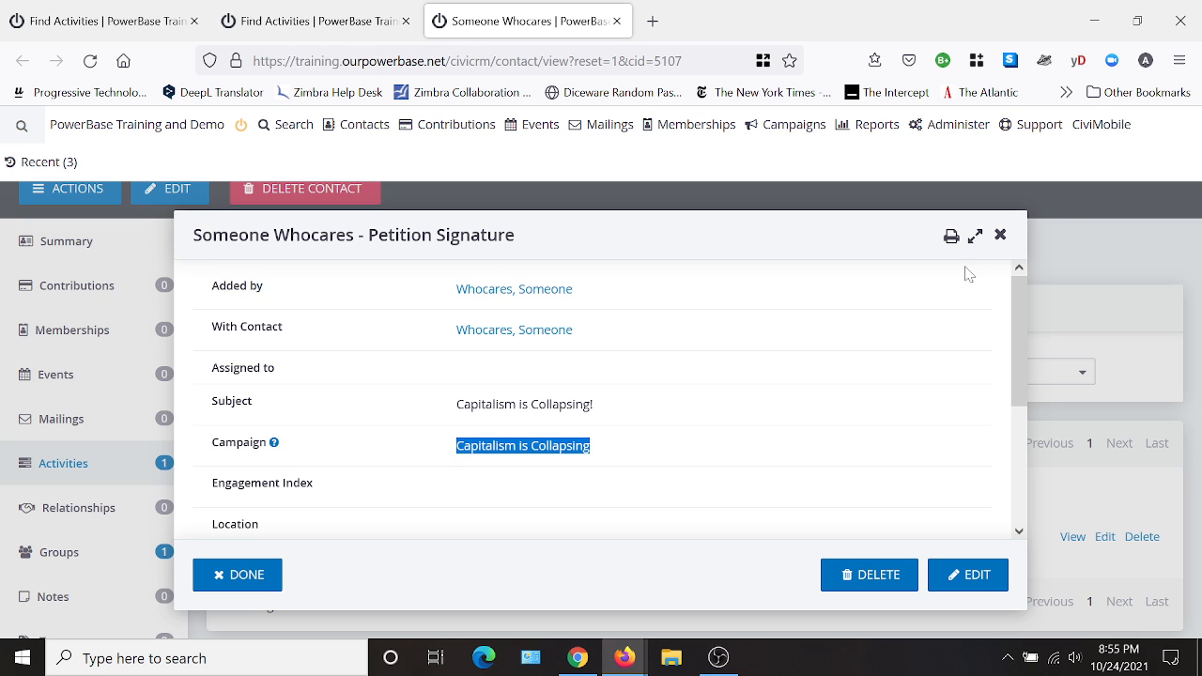
click(1002, 236)
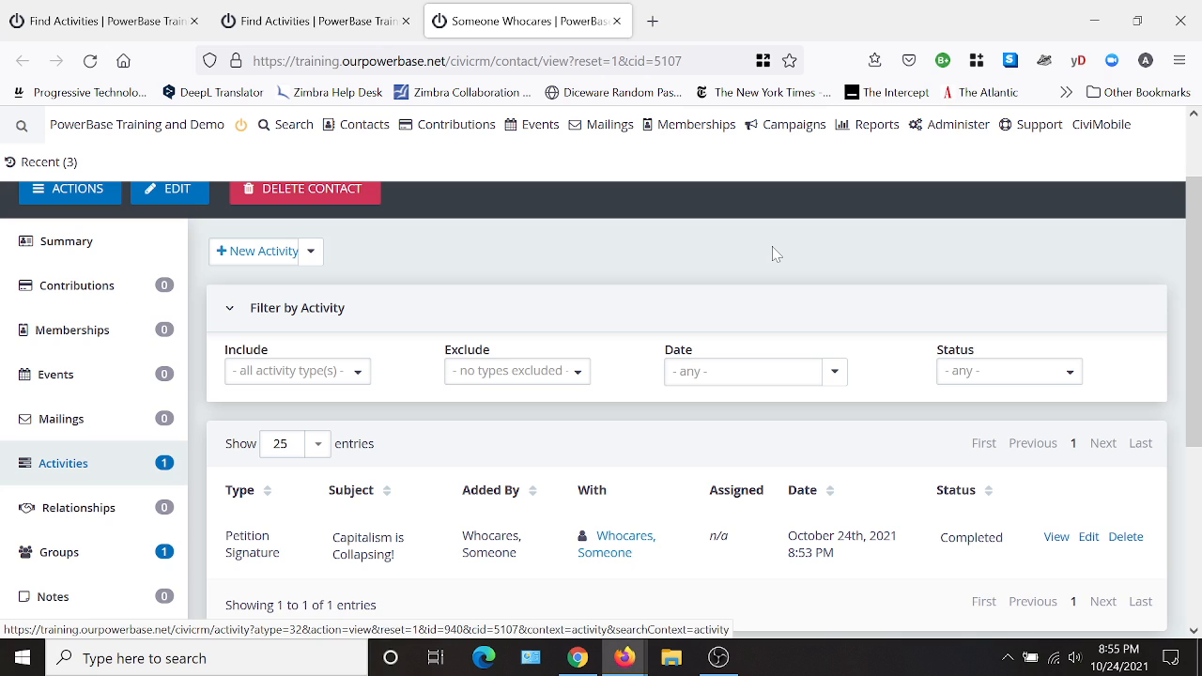